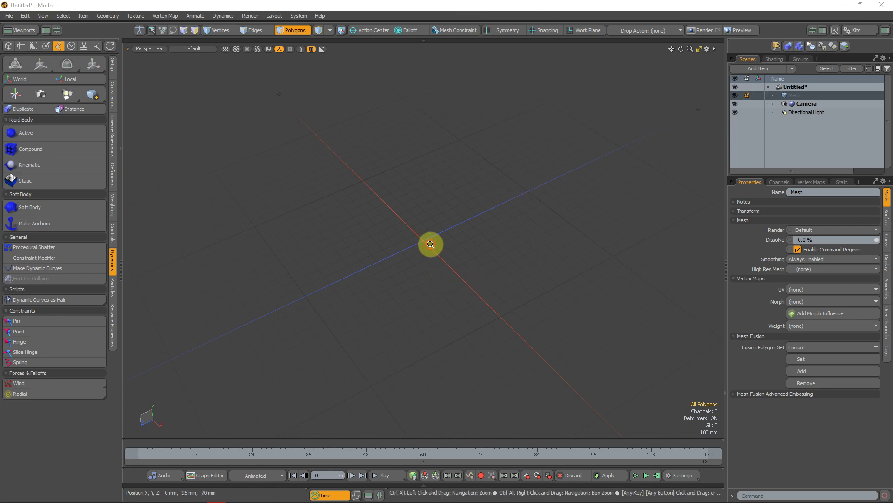
# Create a quadball sphere primitive centred at the origin with a radius of 125 mm on all three axes
pyautogui.keyDown('alt'); pyautogui.moveTo(429, 245); pyautogui.dragTo(441, 269); pyautogui.keyUp('alt')
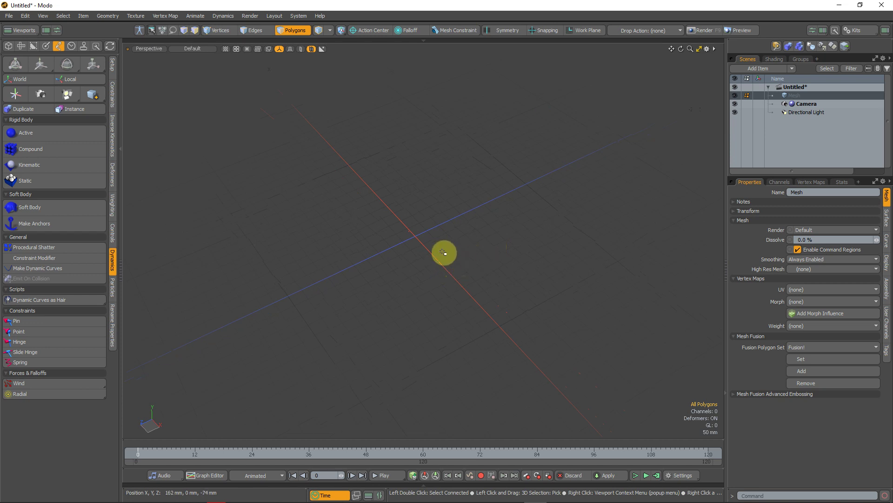
pyautogui.hotkey('ctrl', 'space')
pyautogui.click(442, 221)
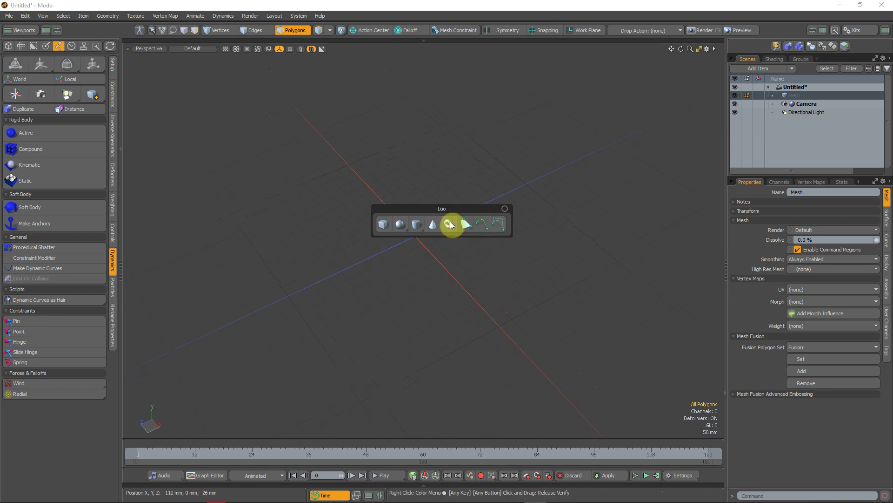
pyautogui.click(399, 225)
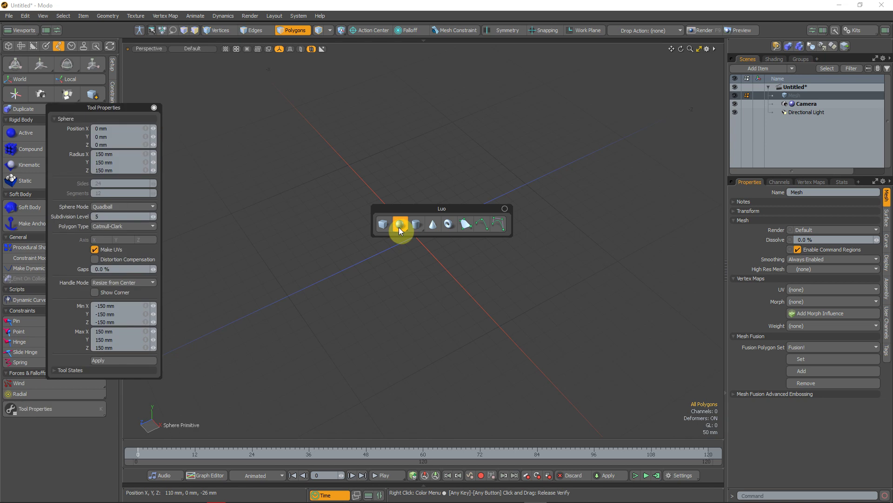
pyautogui.moveTo(380, 145); pyautogui.dragTo(382, 199)
pyautogui.moveTo(375, 141); pyautogui.dragTo(373, 37)
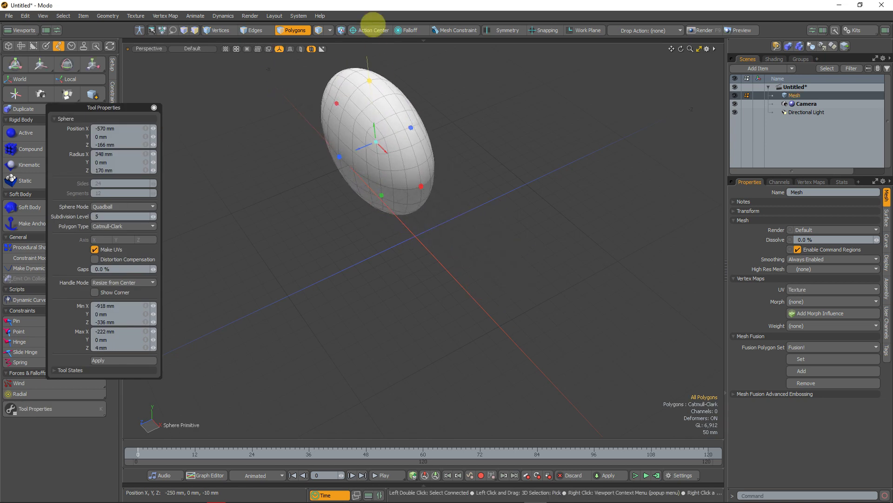
pyautogui.moveTo(280, 164); pyautogui.dragTo(298, 173)
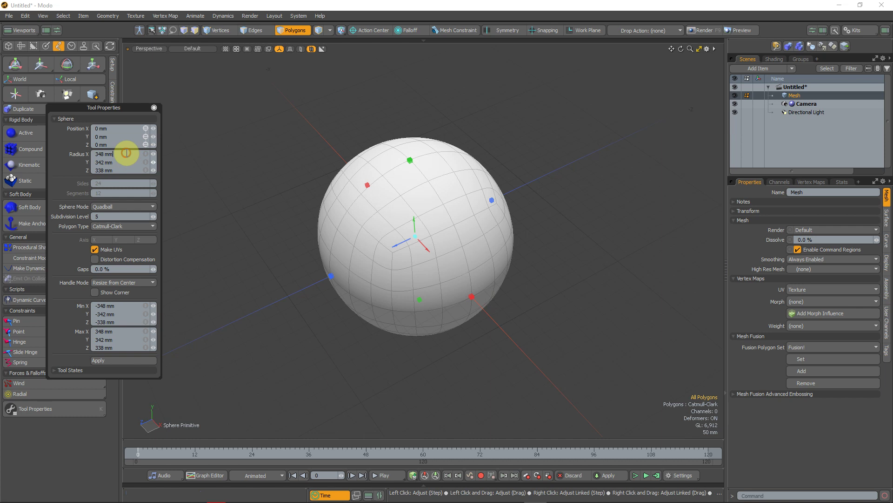
pyautogui.write('125')
pyautogui.press('Return')
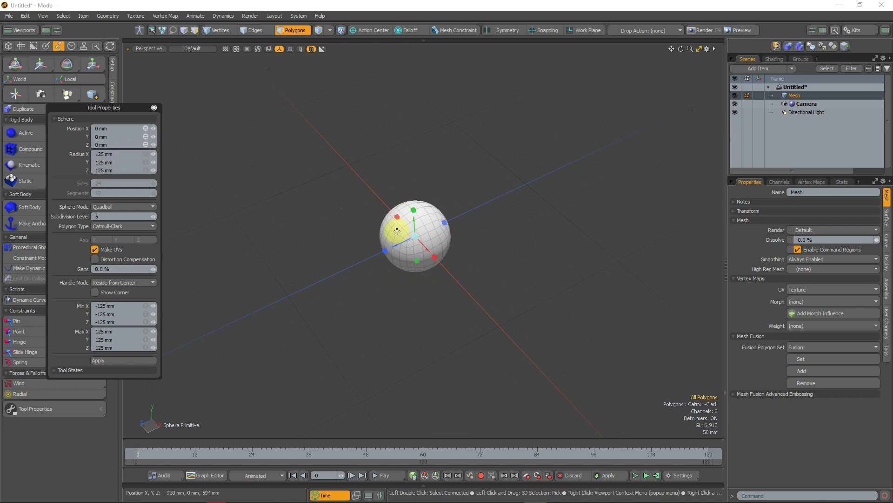
pyautogui.press('q')
# Rename the sphere mesh BALLOON and scale all its polygons narrower horizontally into an upright egg shape
pyautogui.keyDown('ctrl'); pyautogui.keyDown('alt'); pyautogui.moveTo(414, 236); pyautogui.dragTo(535, 232); pyautogui.keyUp('alt'); pyautogui.keyUp('ctrl')
pyautogui.click(808, 189)
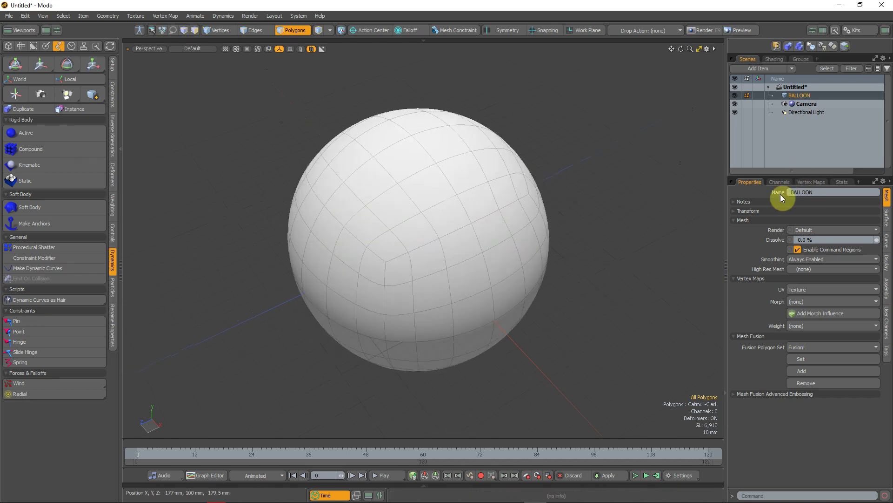
pyautogui.doubleClick(468, 273)
pyautogui.press('e')
pyautogui.press('r')
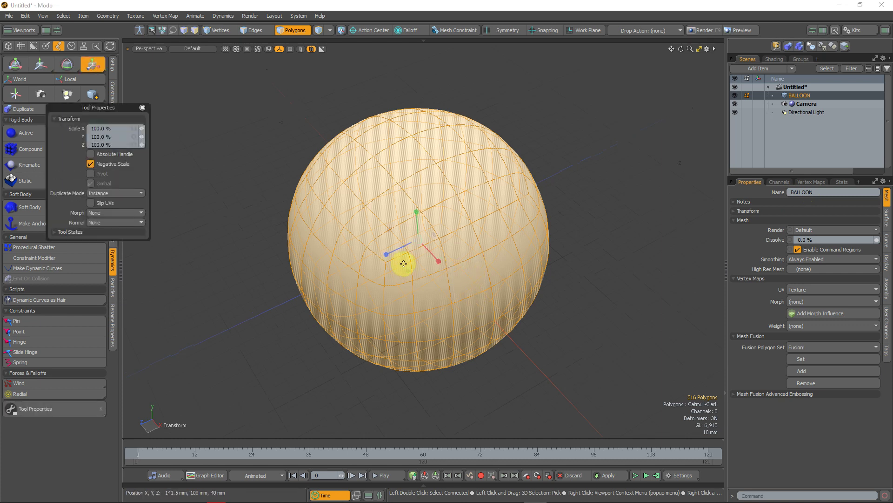
pyautogui.moveTo(403, 259); pyautogui.dragTo(423, 257)
pyautogui.press('q')
pyautogui.click(562, 309)
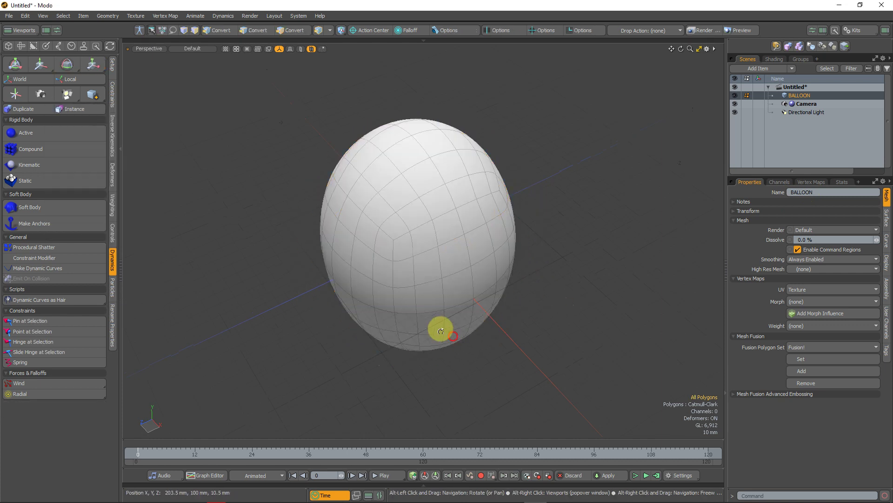
# Bevel the four polygons at the balloon's underside, insetting them and pulling them down to form a short narrow neck
pyautogui.keyDown('alt'); pyautogui.moveTo(440, 329); pyautogui.dragTo(445, 362); pyautogui.keyUp('alt')
pyautogui.click(424, 361)
pyautogui.keyDown('alt'); pyautogui.keyDown('shift'); pyautogui.moveTo(430, 340); pyautogui.dragTo(340, 392); pyautogui.keyUp('shift'); pyautogui.keyUp('alt')
pyautogui.press('b')
pyautogui.scroll(3, 459, 266)
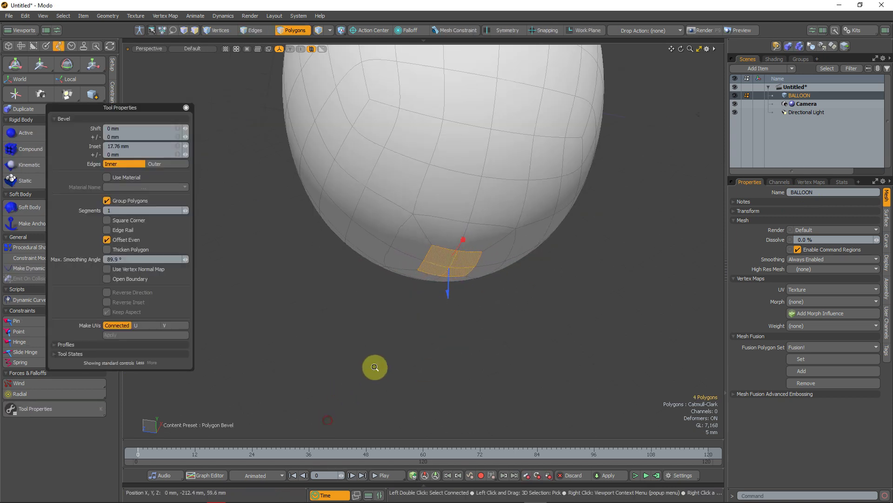
pyautogui.keyDown('alt'); pyautogui.moveTo(409, 280); pyautogui.dragTo(410, 339); pyautogui.keyUp('alt')
pyautogui.moveTo(444, 271); pyautogui.dragTo(430, 343)
pyautogui.press('space')
pyautogui.press('b')
pyautogui.press('space')
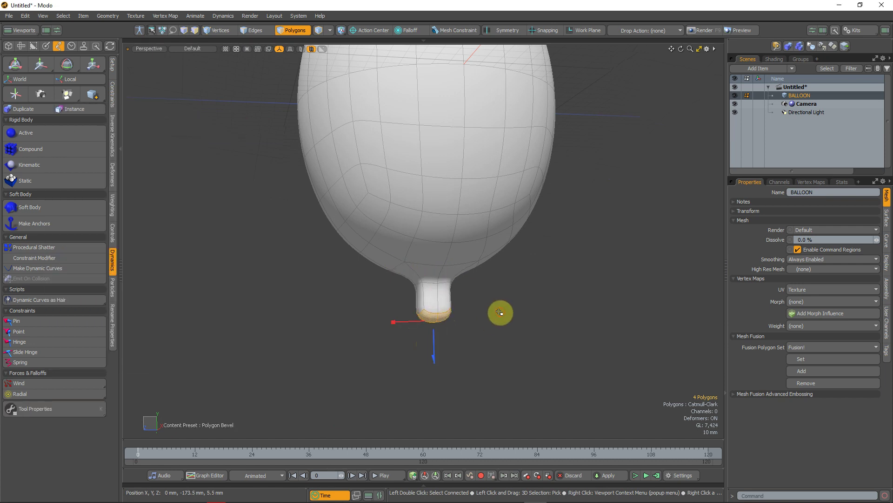
pyautogui.press('2')
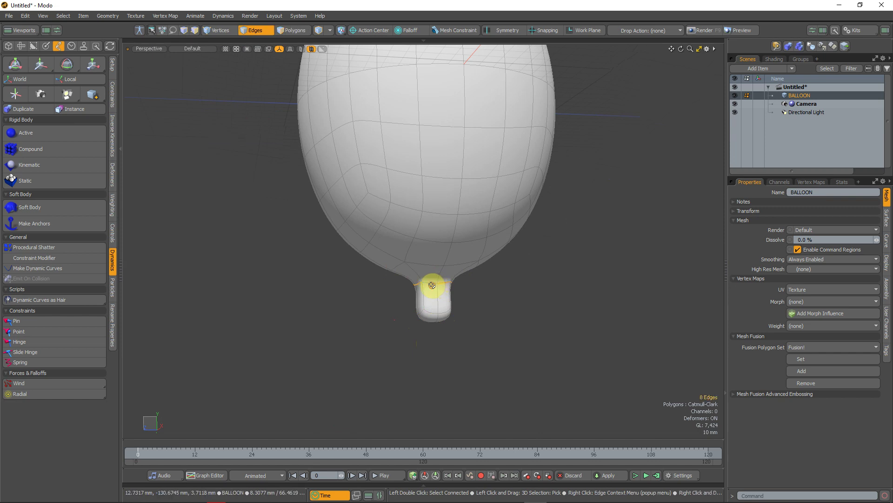
pyautogui.doubleClick(432, 285)
pyautogui.press('e')
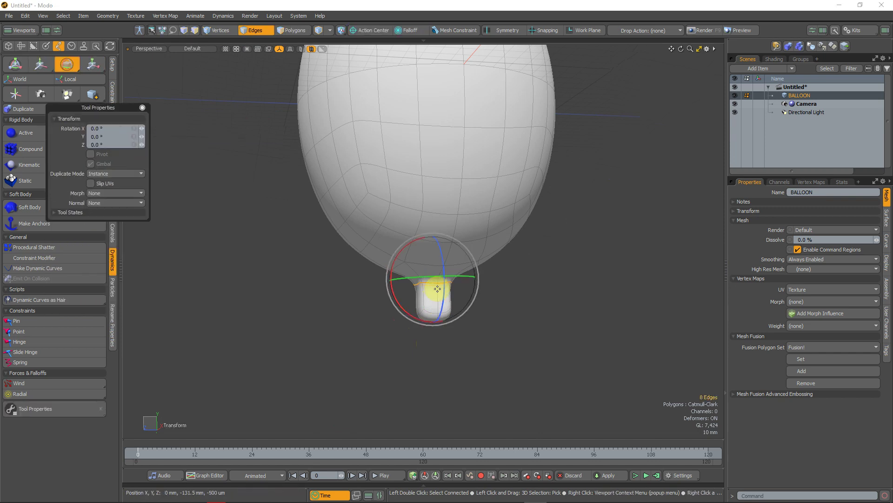
pyautogui.keyDown('ctrl'); pyautogui.keyDown('alt'); pyautogui.moveTo(450, 297); pyautogui.dragTo(359, 255); pyautogui.keyUp('alt'); pyautogui.keyUp('ctrl')
pyautogui.press('Escape')
pyautogui.press('Escape')
# Select the BALLOON mesh as an item and move it up about 304 mm along Y above the ground plane
pyautogui.keyDown('alt'); pyautogui.moveTo(432, 242); pyautogui.dragTo(458, 311); pyautogui.keyUp('alt')
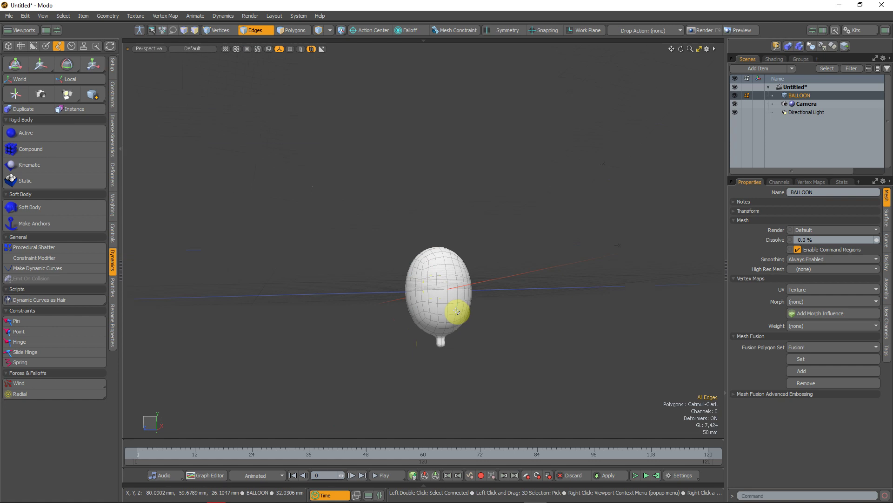
pyautogui.press('5')
pyautogui.click(449, 309)
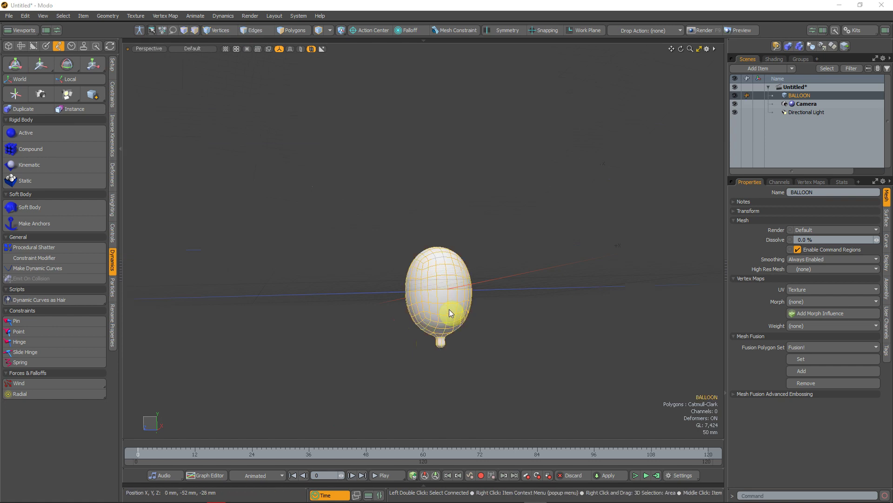
pyautogui.press('w')
pyautogui.moveTo(437, 266); pyautogui.dragTo(413, 138)
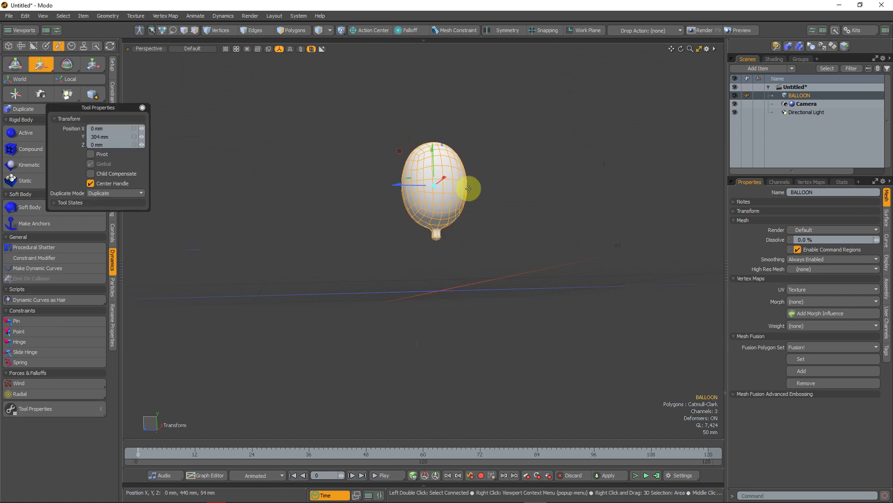
pyautogui.press('space')
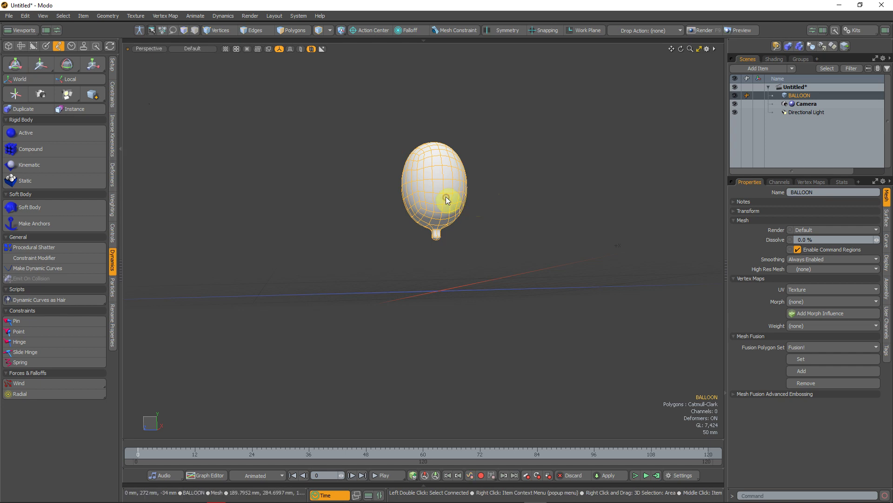
pyautogui.press('w')
pyautogui.scroll(5, 443, 175)
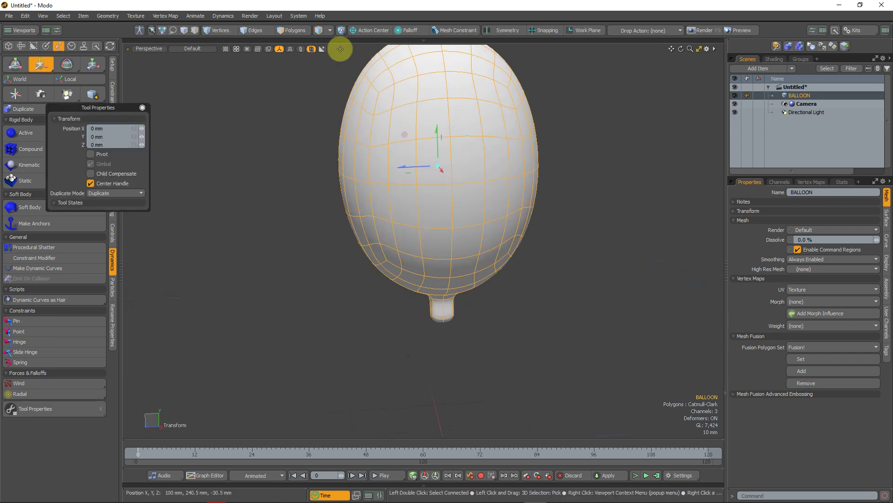
pyautogui.press('space')
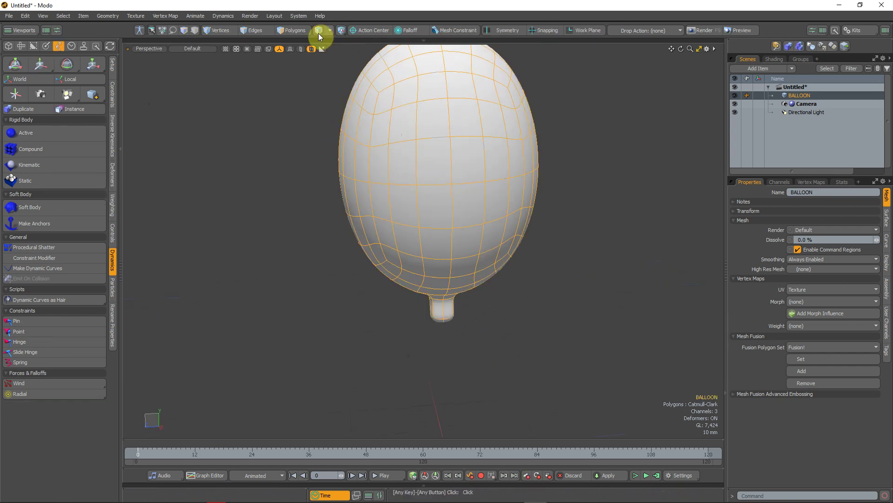
# Select the loop of eight polygons around the balloon's neck and scale it thinner
pyautogui.press('3')
pyautogui.click(406, 212)
pyautogui.keyDown('alt'); pyautogui.moveTo(405, 212); pyautogui.dragTo(447, 355); pyautogui.keyUp('alt')
pyautogui.click(445, 310)
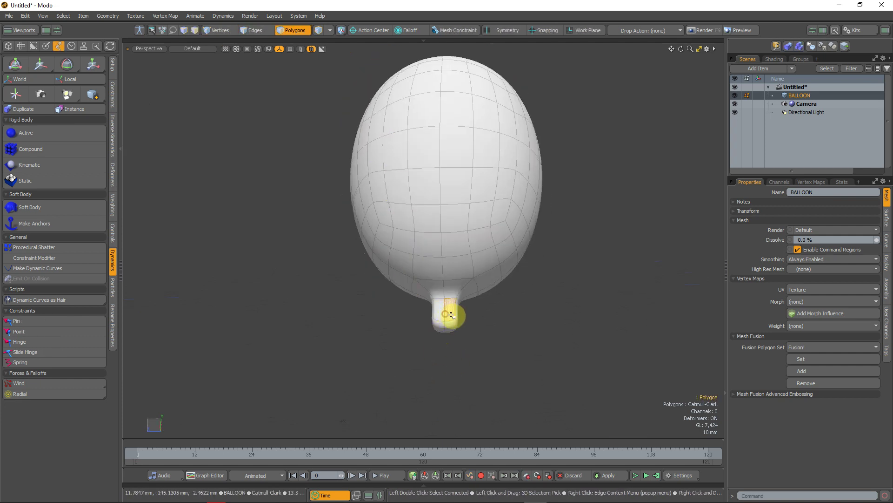
pyautogui.keyDown('shift'); pyautogui.click(443, 315); pyautogui.keyUp('shift')
pyautogui.press('l')
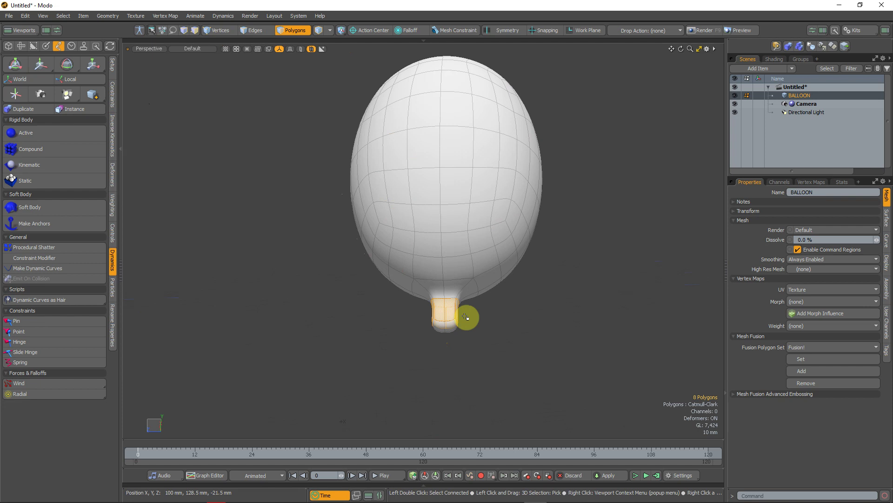
pyautogui.press('r')
pyautogui.keyDown('ctrl'); pyautogui.keyDown('alt'); pyautogui.moveTo(435, 303); pyautogui.dragTo(422, 322); pyautogui.keyUp('alt'); pyautogui.keyUp('ctrl')
pyautogui.press('q')
pyautogui.click(512, 340)
# Make the balloon an active rigid body and test the dynamics simulation twice
pyautogui.keyDown('ctrl'); pyautogui.keyDown('alt'); pyautogui.moveTo(504, 309); pyautogui.dragTo(354, 260); pyautogui.keyUp('alt'); pyautogui.keyUp('ctrl')
pyautogui.keyDown('alt'); pyautogui.keyDown('shift'); pyautogui.moveTo(459, 297); pyautogui.dragTo(453, 344); pyautogui.keyUp('shift'); pyautogui.keyUp('alt')
pyautogui.keyDown('alt'); pyautogui.keyDown('shift'); pyautogui.moveTo(414, 312); pyautogui.dragTo(418, 250); pyautogui.keyUp('shift'); pyautogui.keyUp('alt')
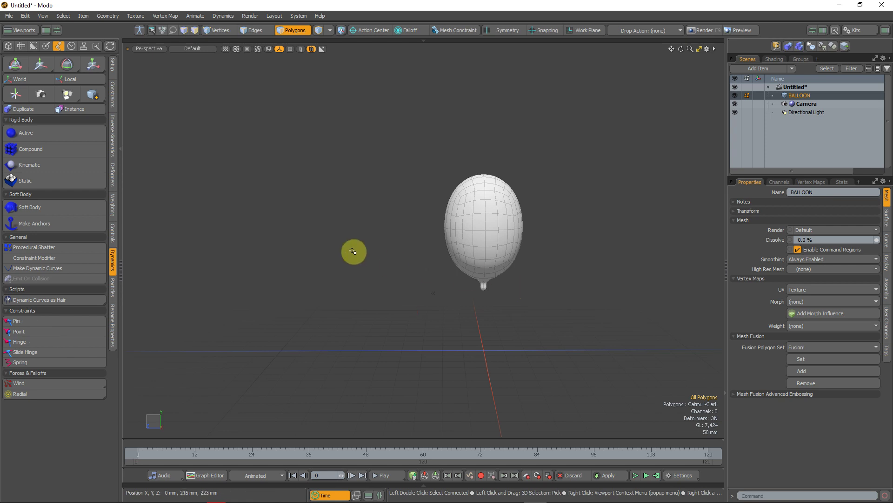
pyautogui.click(77, 130)
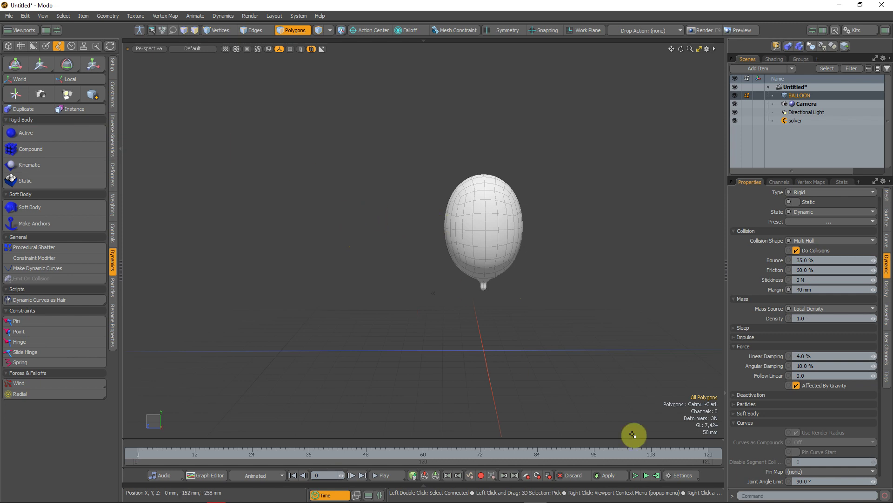
pyautogui.click(635, 475)
pyautogui.click(635, 475)
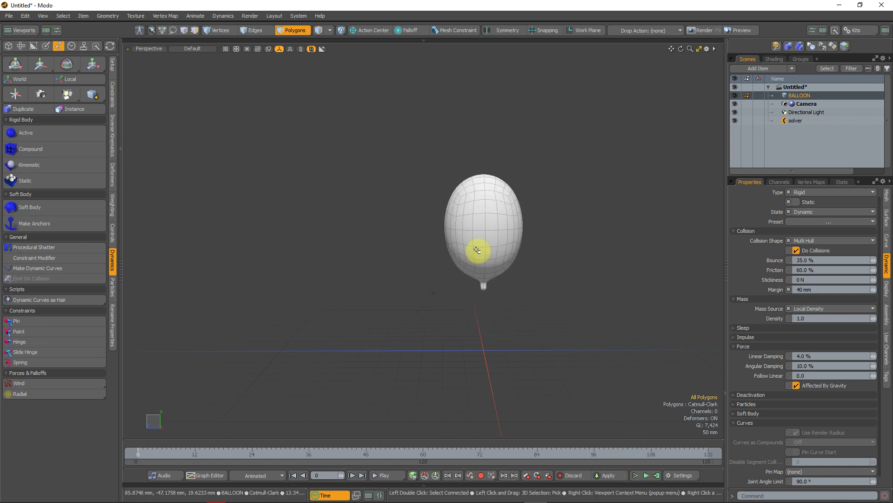
pyautogui.click(635, 475)
pyautogui.click(636, 475)
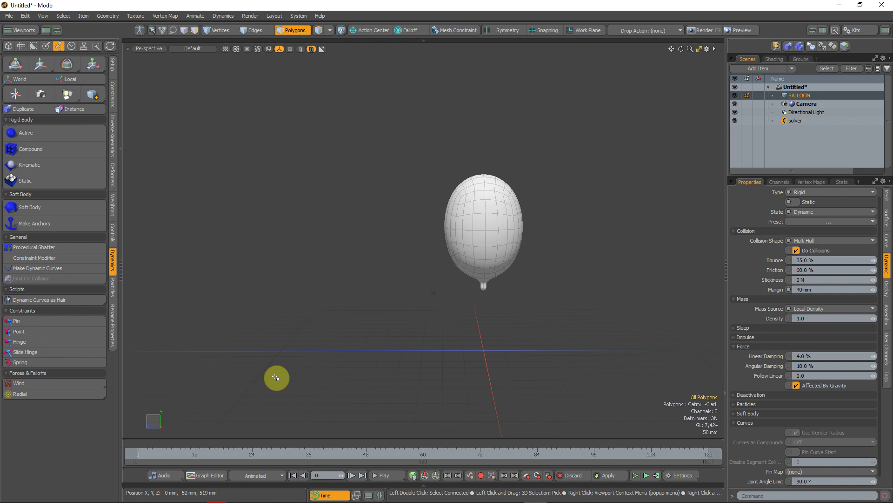
# Add a Linear force to the scene and test its effect on the balloon in the simulation
pyautogui.click(69, 384)
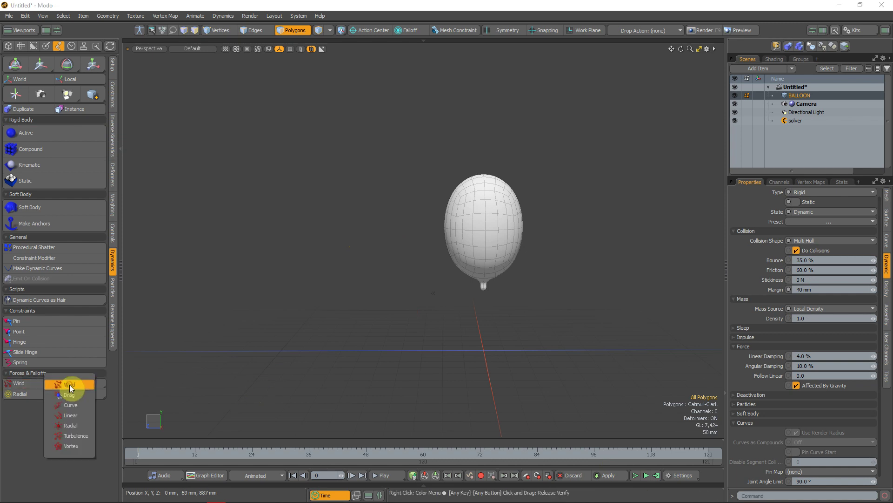
pyautogui.click(74, 416)
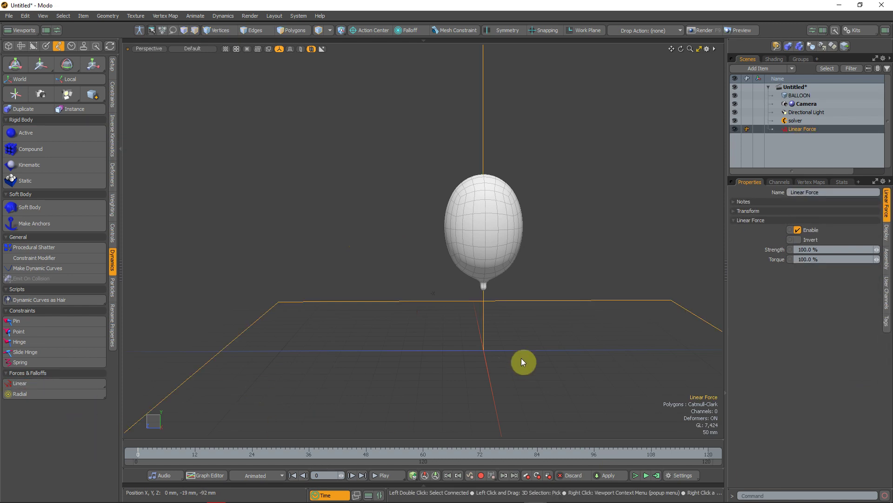
pyautogui.click(634, 476)
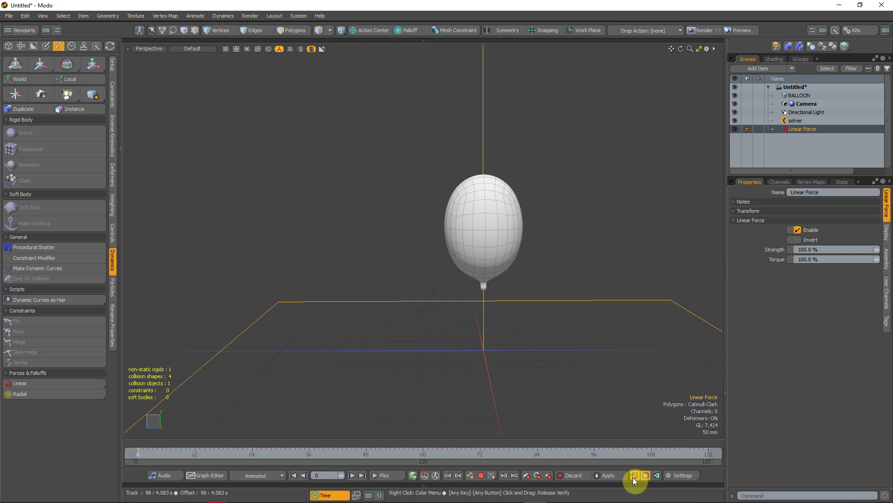
pyautogui.click(632, 476)
# Set the balloon's rigid-body mass density to 0.5 and test the simulation twice with the linear force
pyautogui.keyDown('alt'); pyautogui.moveTo(494, 305); pyautogui.dragTo(509, 226); pyautogui.keyUp('alt')
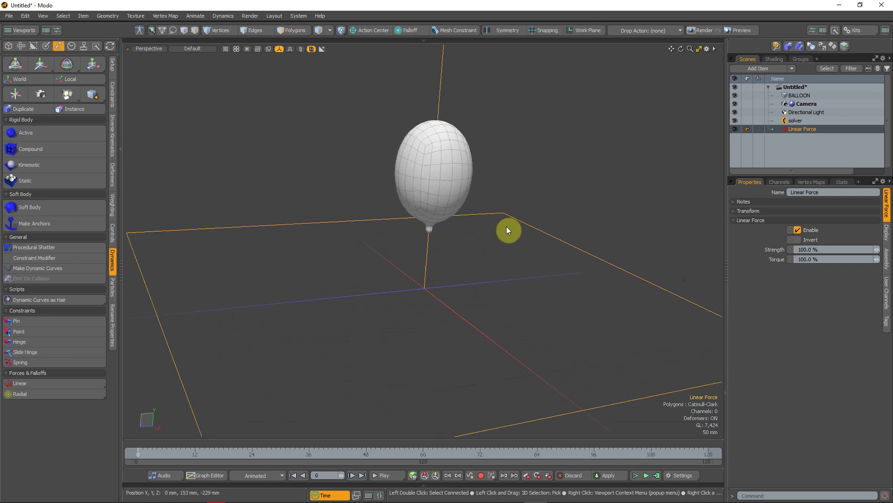
pyautogui.click(455, 188)
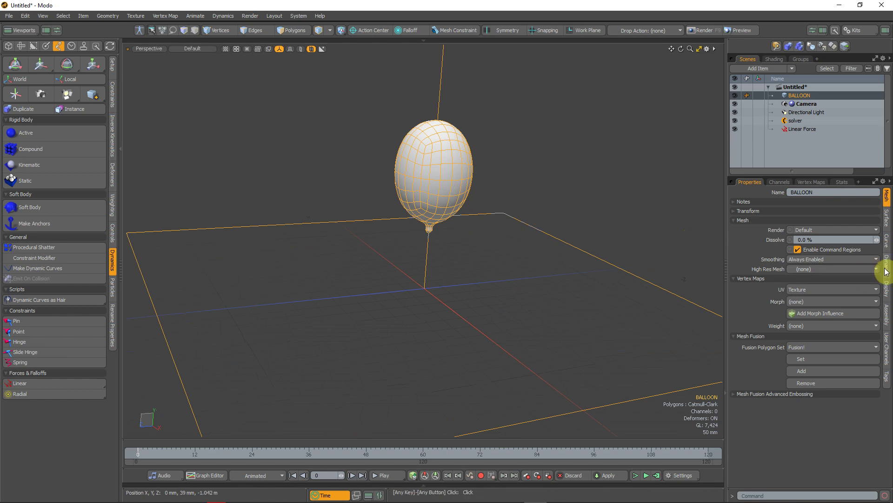
pyautogui.click(885, 290)
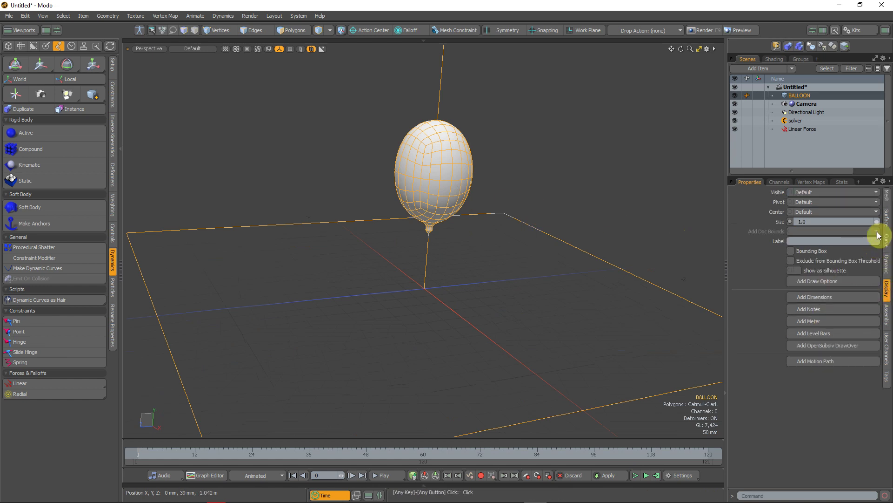
pyautogui.click(888, 260)
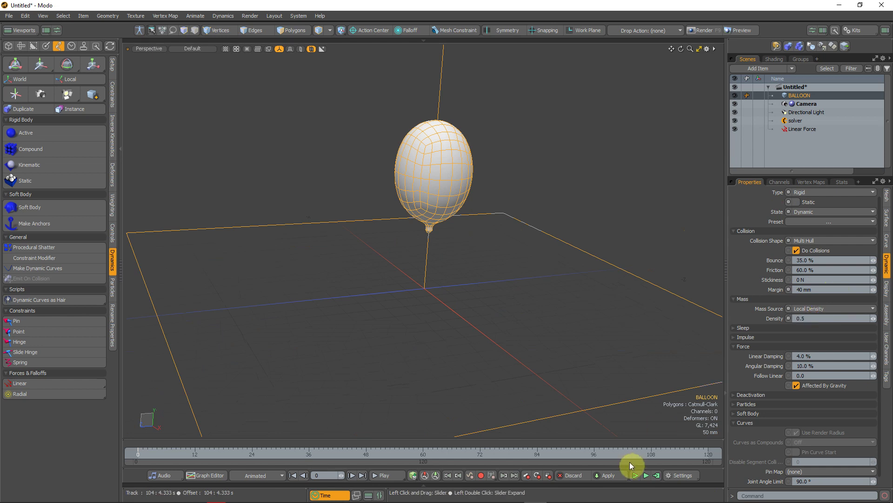
pyautogui.click(635, 475)
pyautogui.click(635, 475)
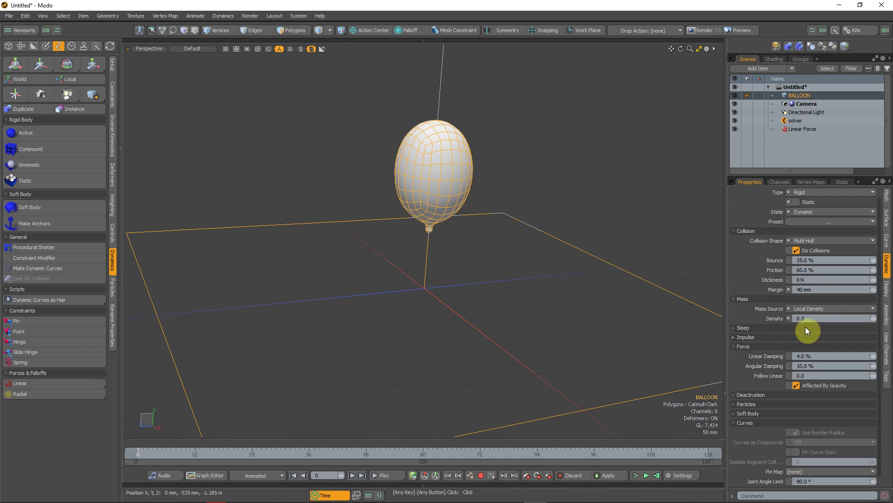
pyautogui.scroll(-10, 473, 259)
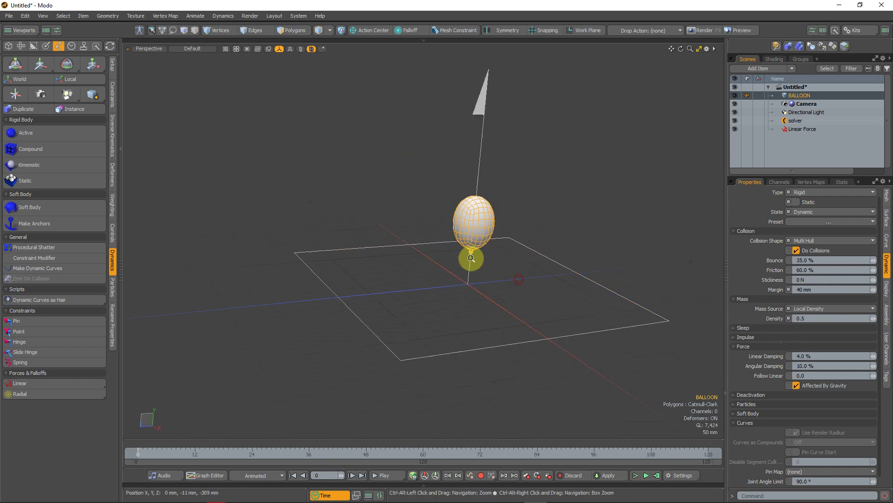
pyautogui.click(635, 474)
pyautogui.click(635, 474)
pyautogui.keyDown('ctrl'); pyautogui.keyDown('alt'); pyautogui.moveTo(479, 261); pyautogui.dragTo(535, 258); pyautogui.keyUp('alt'); pyautogui.keyUp('ctrl')
pyautogui.keyDown('alt'); pyautogui.moveTo(535, 258); pyautogui.dragTo(456, 190); pyautogui.keyUp('alt')
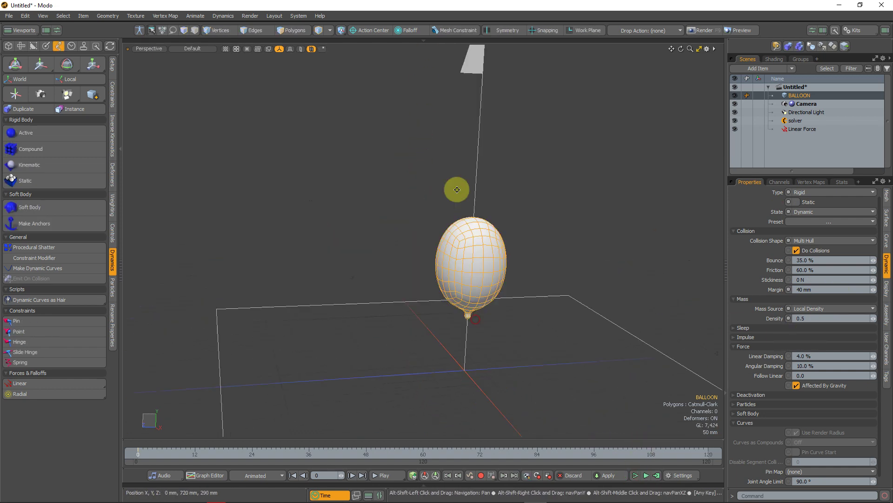
# Add a new mesh item to the scene and name it Line
pyautogui.keyDown('alt'); pyautogui.keyDown('shift'); pyautogui.moveTo(508, 313); pyautogui.dragTo(483, 219); pyautogui.keyUp('shift'); pyautogui.keyUp('alt')
pyautogui.click(483, 217)
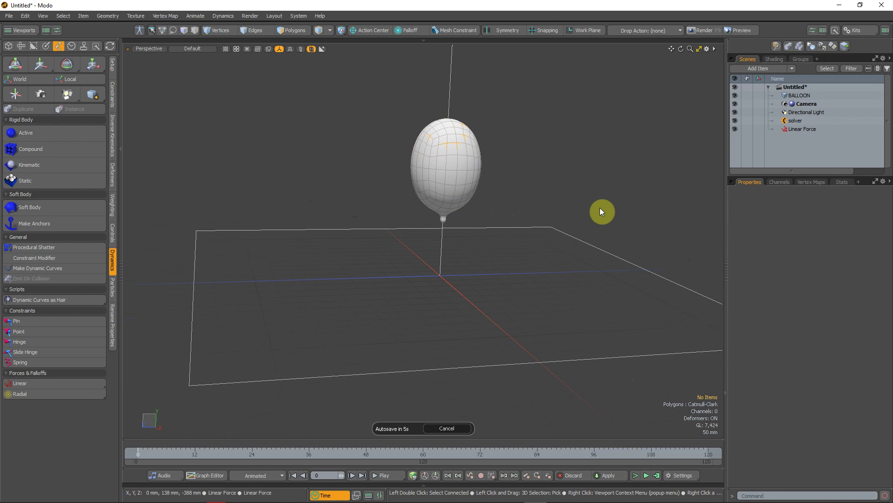
pyautogui.click(797, 97)
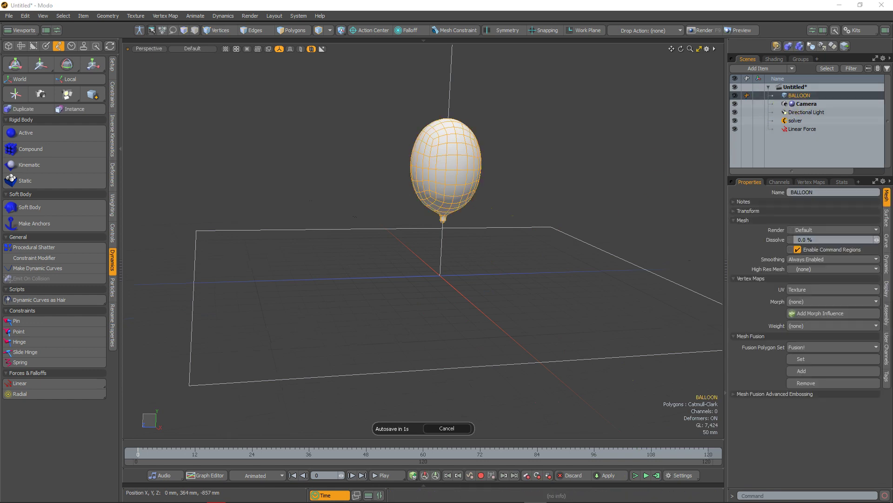
pyautogui.press('n')
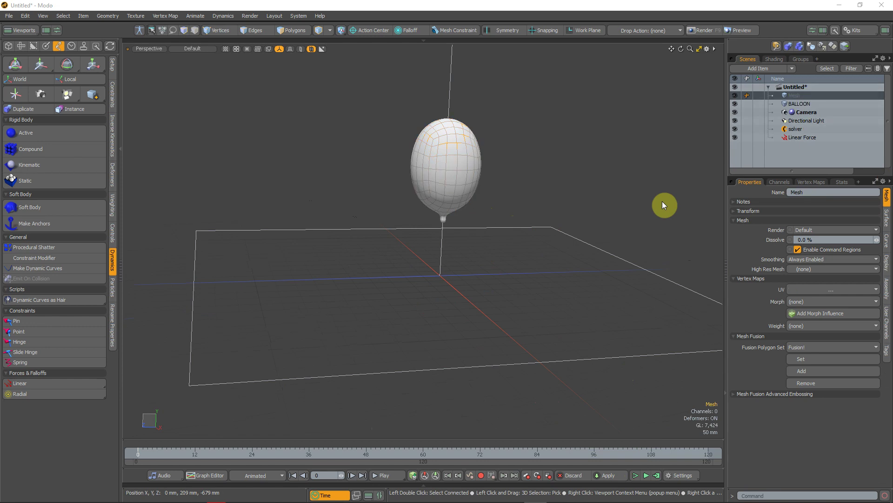
pyautogui.click(796, 192)
pyautogui.write('Line')
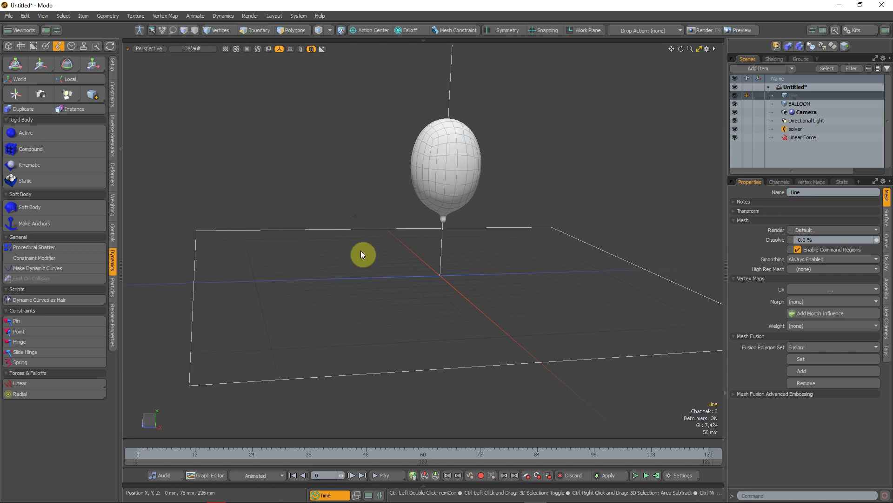
# In the Left view, draw a nearly horizontal curve in evenly spaced points at about 100 mm height, running toward the balloon to about Z -103 mm
pyautogui.hotkey('ctrl', 'space')
pyautogui.click(309, 247)
pyautogui.keyDown('ctrl'); pyautogui.keyDown('alt'); pyautogui.moveTo(369, 254); pyautogui.dragTo(340, 253); pyautogui.keyUp('alt'); pyautogui.keyUp('ctrl')
pyautogui.keyDown('alt'); pyautogui.keyDown('shift'); pyautogui.moveTo(360, 253); pyautogui.dragTo(445, 252); pyautogui.keyUp('shift'); pyautogui.keyUp('alt')
pyautogui.hotkey('ctrl', '1')
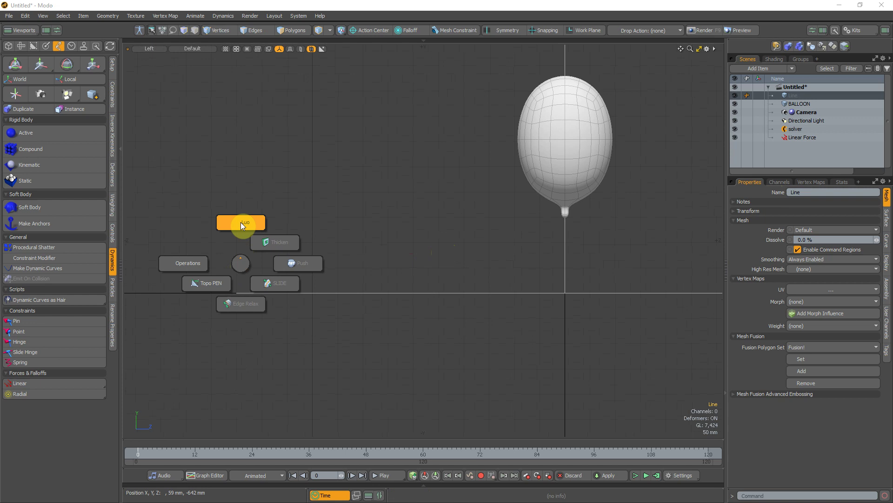
pyautogui.click(241, 222)
pyautogui.click(272, 223)
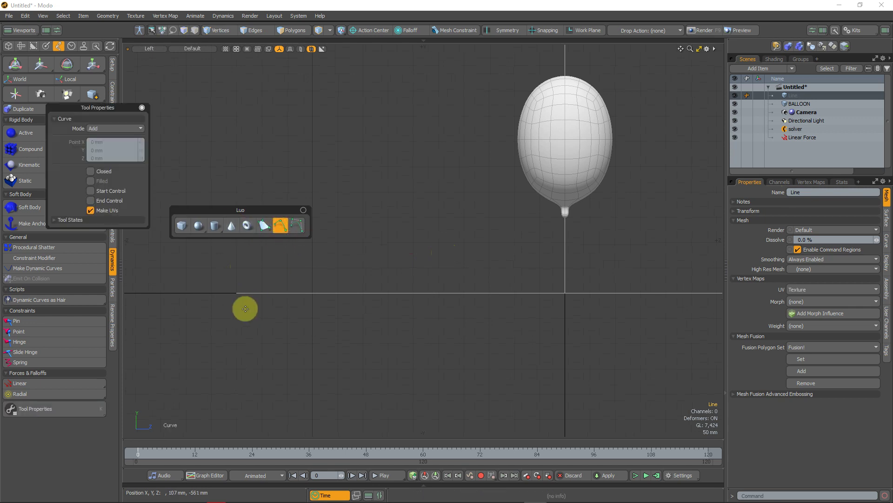
pyautogui.moveTo(369, 259)
pyautogui.keyDown('ctrl'); pyautogui.keyDown('alt'); pyautogui.mouseDown()
pyautogui.moveTo(398, 259)
pyautogui.moveTo(366, 264)
pyautogui.mouseUp(); pyautogui.keyUp('alt'); pyautogui.keyUp('ctrl')
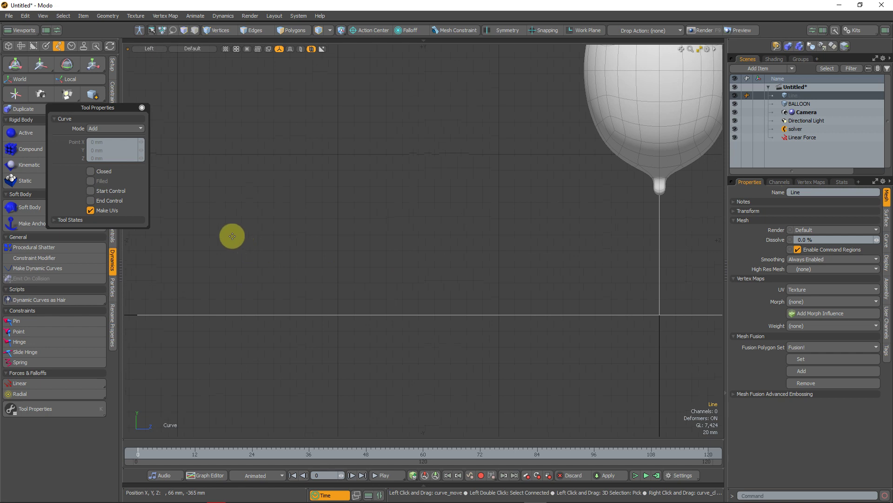
pyautogui.click(225, 235)
pyautogui.click(257, 234)
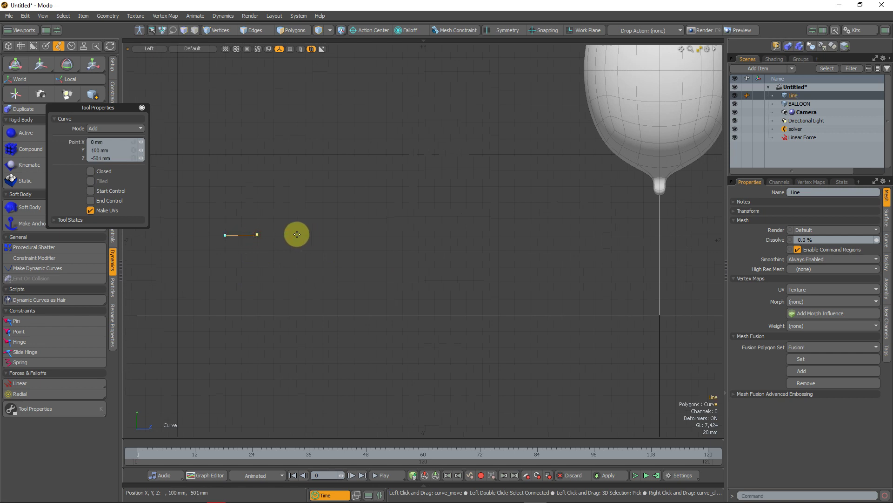
pyautogui.click(320, 234)
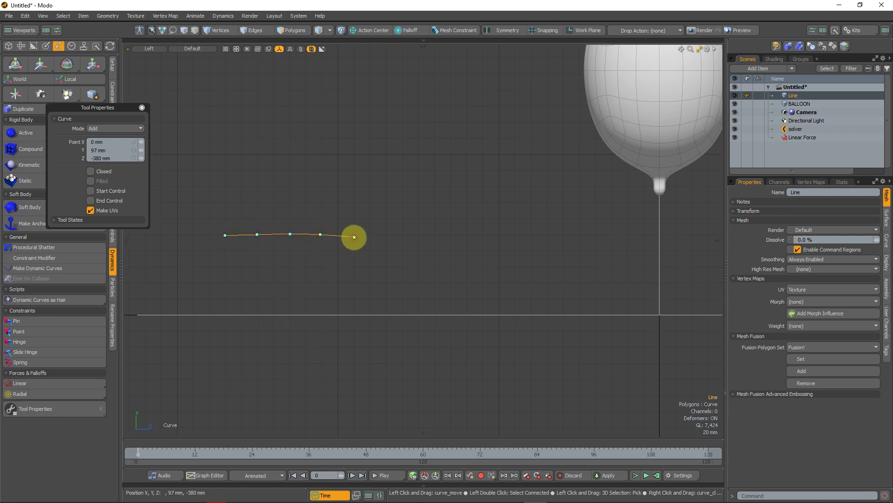
pyautogui.click(386, 236)
pyautogui.click(420, 235)
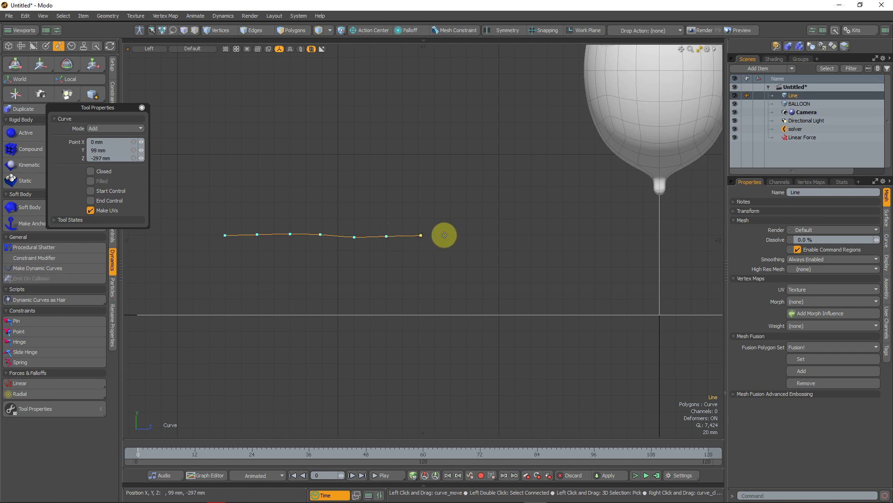
pyautogui.click(450, 235)
pyautogui.click(483, 234)
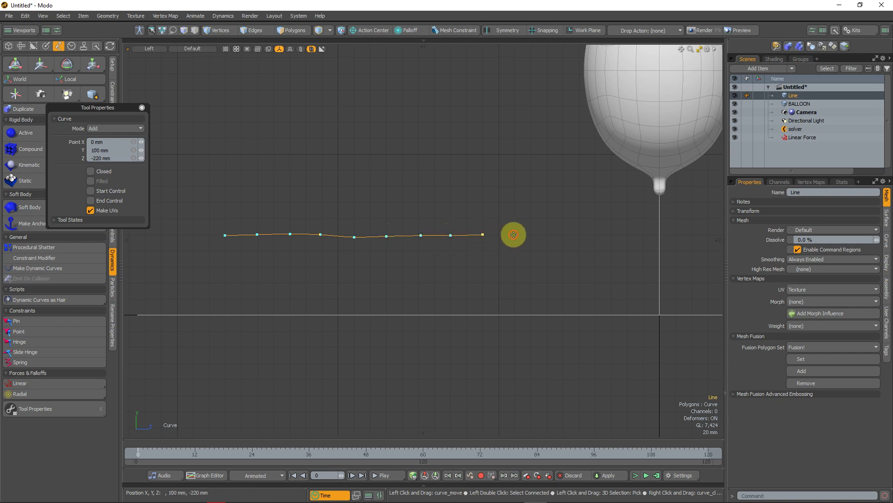
pyautogui.click(513, 234)
pyautogui.click(548, 236)
pyautogui.click(577, 235)
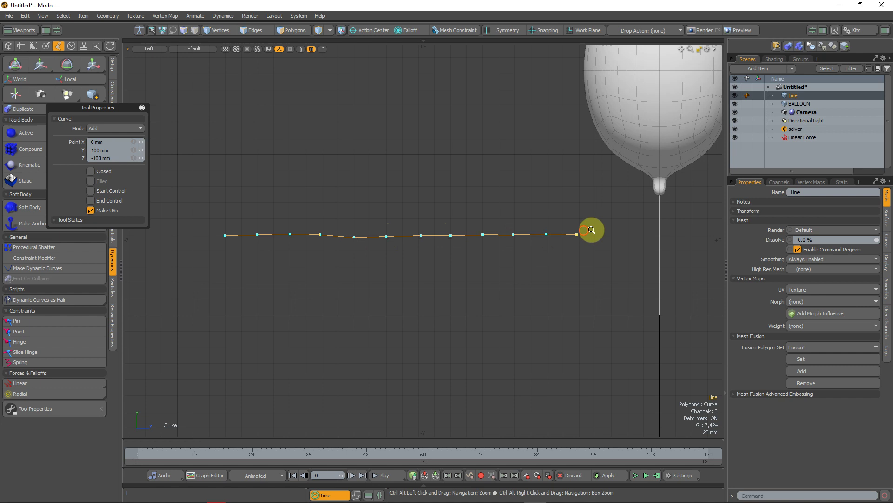
# Extend the curve toward the balloon and bend it upward, ending just under the neck at Y 148 mm, Z 0 mm
pyautogui.keyDown('ctrl'); pyautogui.keyDown('alt'); pyautogui.moveTo(591, 231); pyautogui.dragTo(628, 231); pyautogui.keyUp('alt'); pyautogui.keyUp('ctrl')
pyautogui.keyDown('alt'); pyautogui.moveTo(628, 231); pyautogui.dragTo(495, 251); pyautogui.keyUp('alt')
pyautogui.click(497, 251)
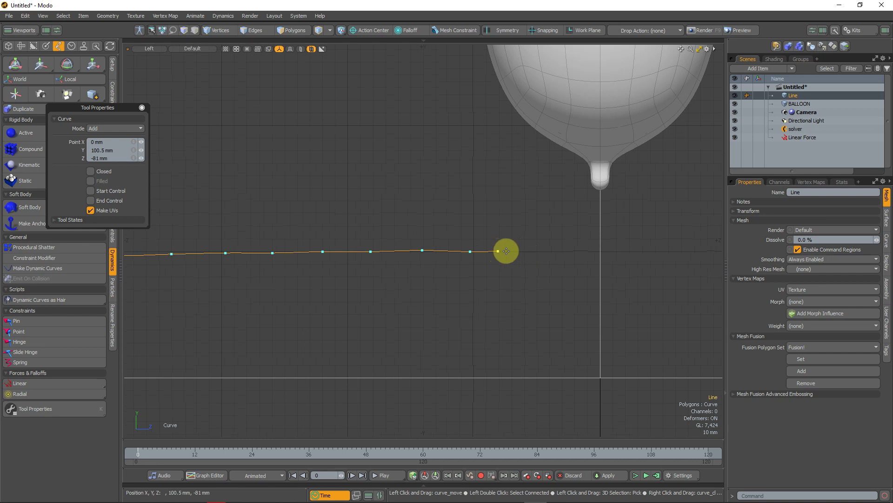
pyautogui.moveTo(498, 251); pyautogui.dragTo(556, 250)
pyautogui.click(503, 252)
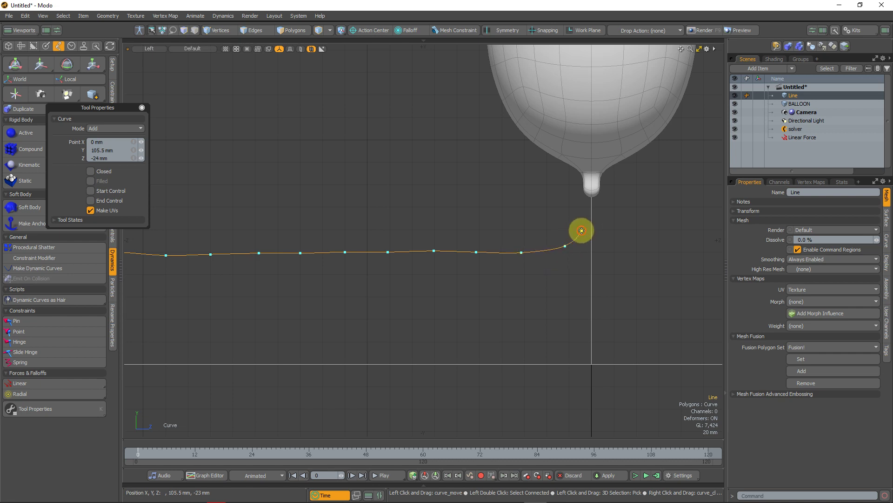
pyautogui.click(581, 230)
pyautogui.moveTo(589, 225); pyautogui.dragTo(600, 252)
pyautogui.click(591, 197)
pyautogui.scroll(6, 590, 192)
pyautogui.keyDown('ctrl'); pyautogui.keyDown('alt'); pyautogui.moveTo(607, 255); pyautogui.dragTo(414, 226); pyautogui.keyUp('alt'); pyautogui.keyUp('ctrl')
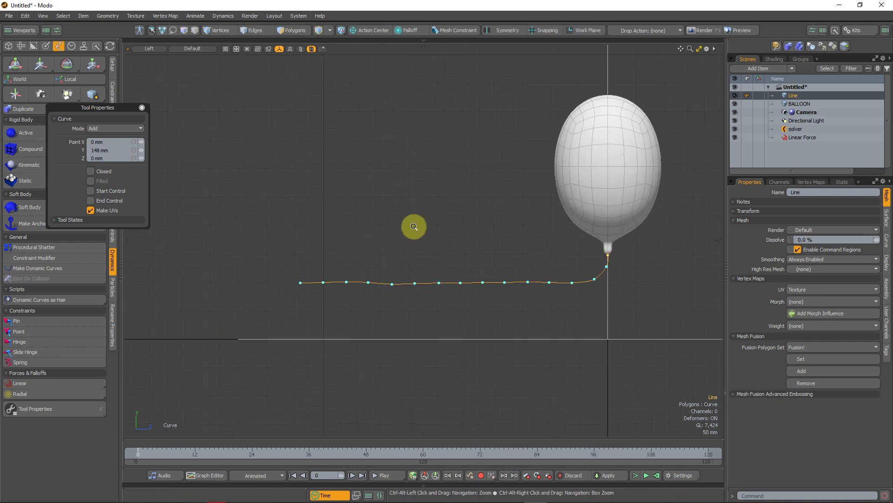
pyautogui.press('space')
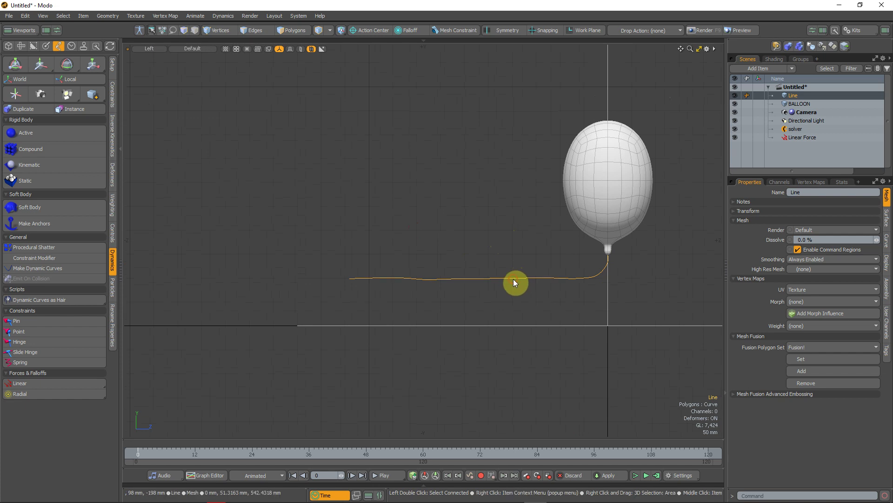
# Return to the Perspective view and turn the Line curve into a dynamic curve
pyautogui.hotkey('ctrl', 'space')
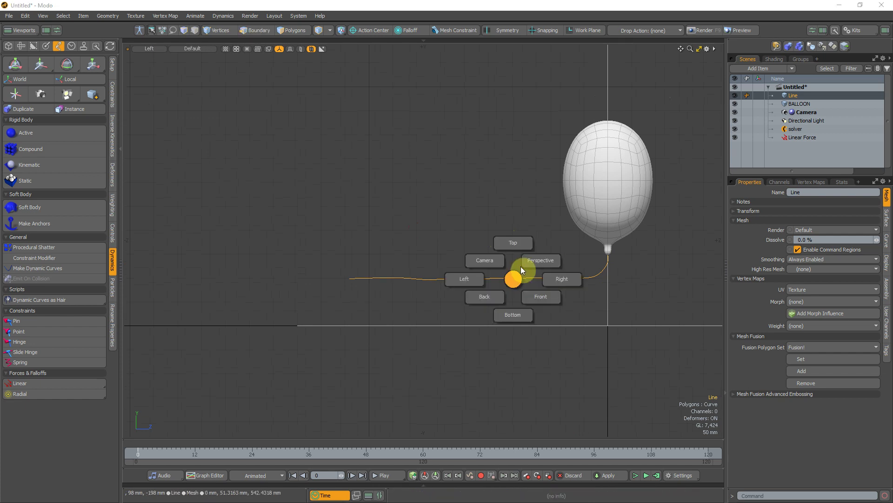
pyautogui.click(535, 262)
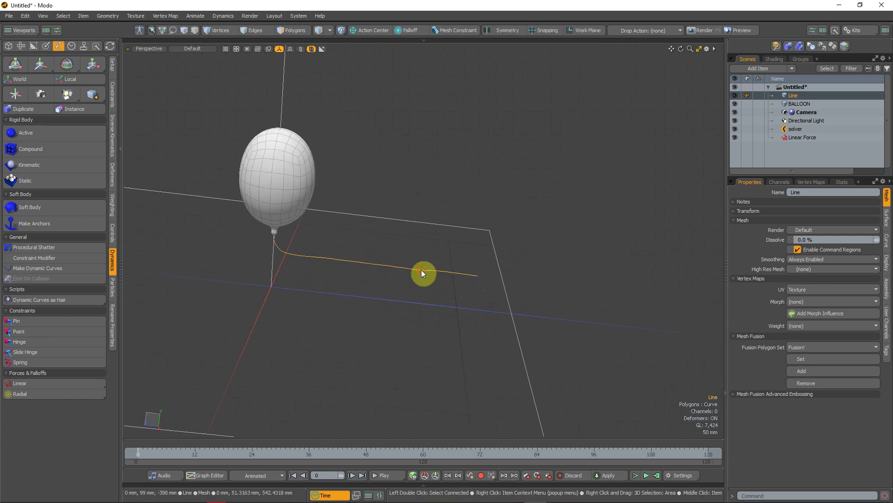
pyautogui.keyDown('alt'); pyautogui.moveTo(503, 286); pyautogui.dragTo(536, 315); pyautogui.keyUp('alt')
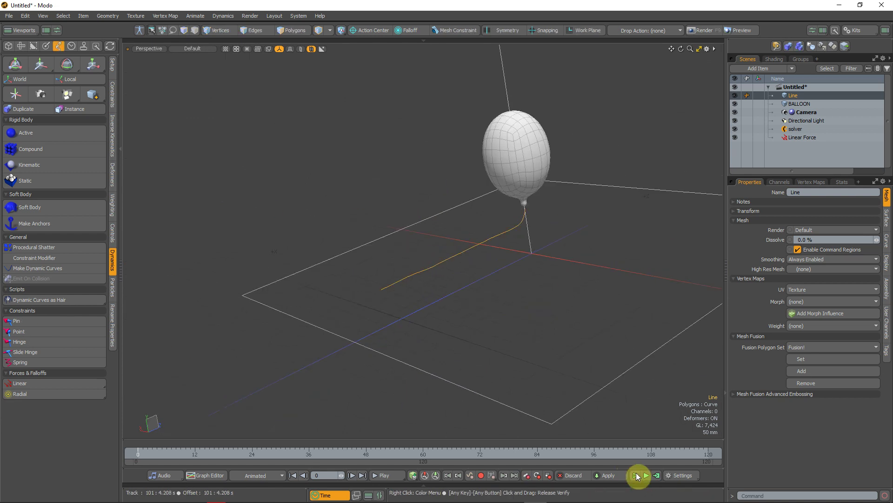
pyautogui.click(637, 475)
pyautogui.click(638, 475)
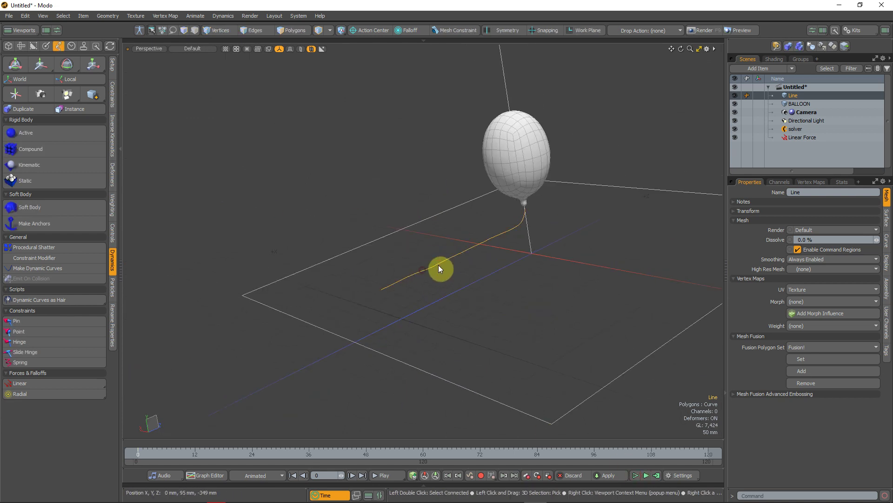
pyautogui.click(68, 269)
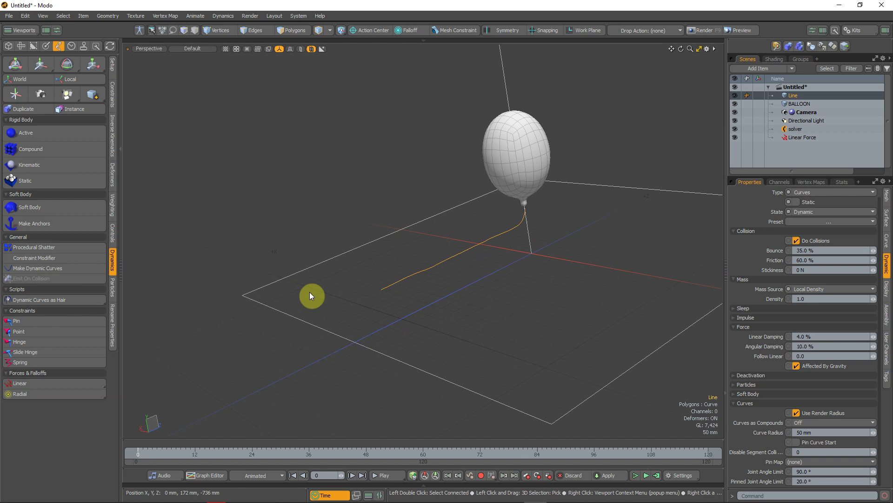
# Test the dynamics simulation with the balloon and the dynamic Line curve
pyautogui.click(638, 474)
pyautogui.scroll(-7, 450, 279)
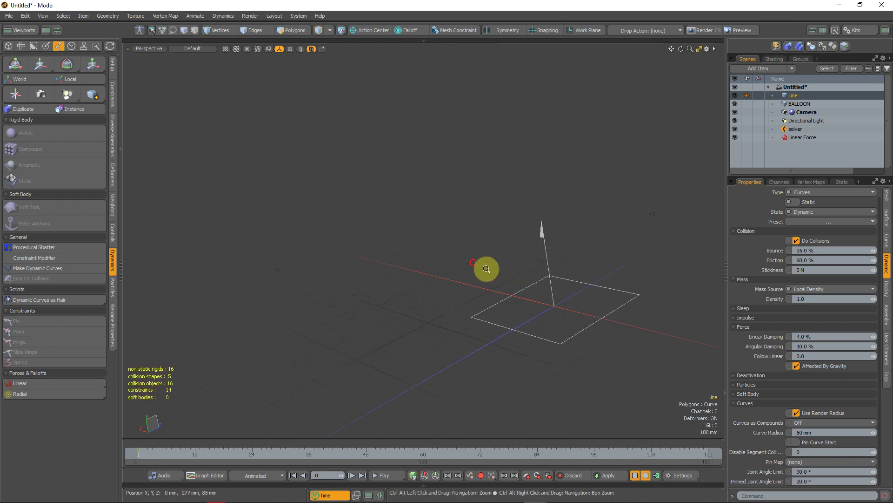
pyautogui.scroll(1, 486, 267)
pyautogui.click(635, 475)
pyautogui.scroll(4, 507, 289)
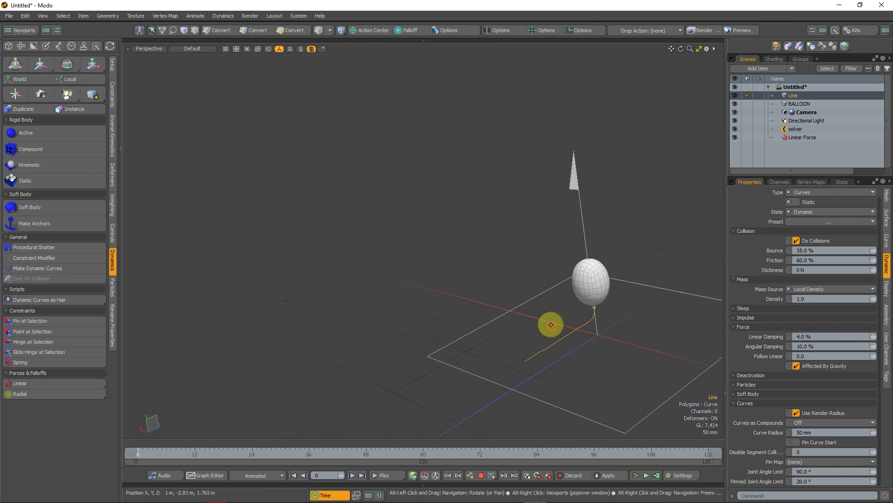
pyautogui.keyDown('alt'); pyautogui.moveTo(551, 324); pyautogui.dragTo(535, 309); pyautogui.keyUp('alt')
pyautogui.scroll(1, 495, 304)
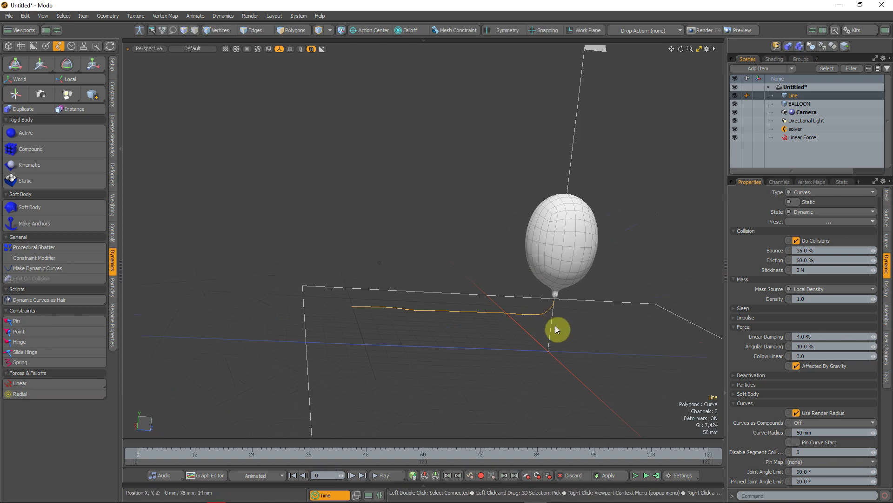
pyautogui.click(635, 475)
# Open the schematic below the 3D view and add the solver, BALLOON and Linear Force items to its workspace
pyautogui.hotkey('ctrl', 'Tab')
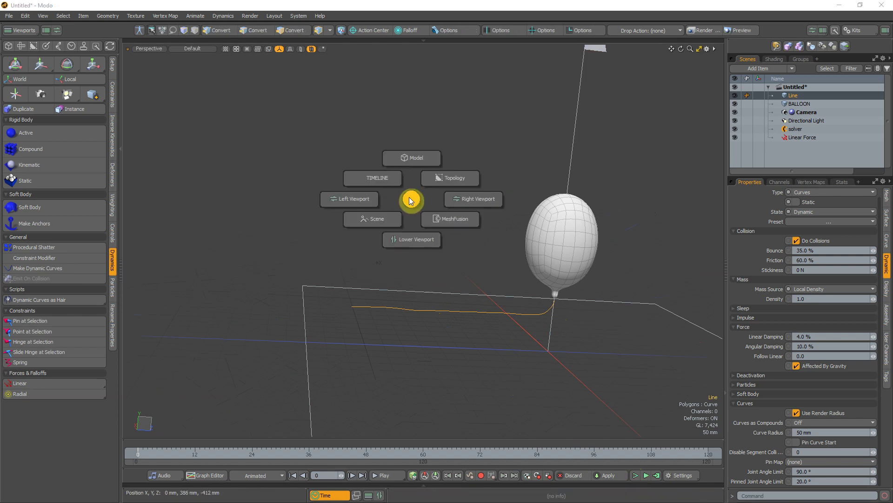
pyautogui.click(412, 241)
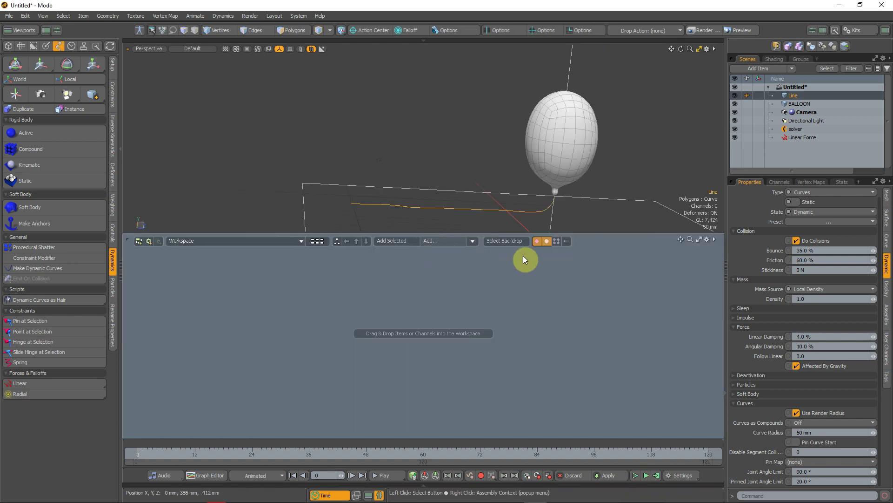
pyautogui.click(587, 138)
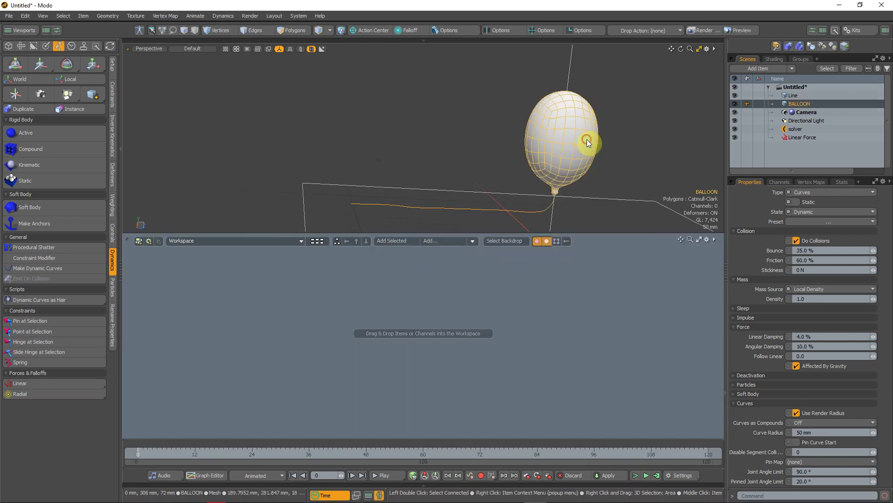
pyautogui.click(796, 130)
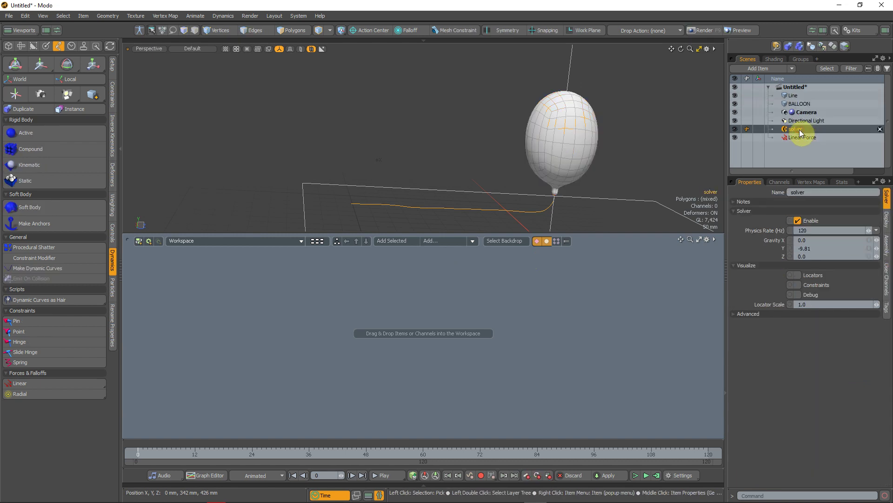
pyautogui.keyDown('ctrl'); pyautogui.click(796, 103); pyautogui.keyUp('ctrl')
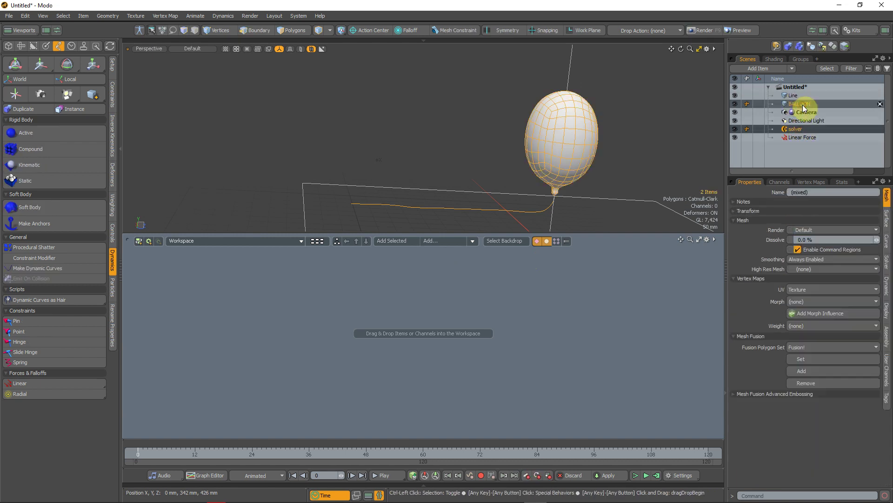
pyautogui.keyDown('ctrl'); pyautogui.click(795, 138); pyautogui.keyUp('ctrl')
pyautogui.click(402, 243)
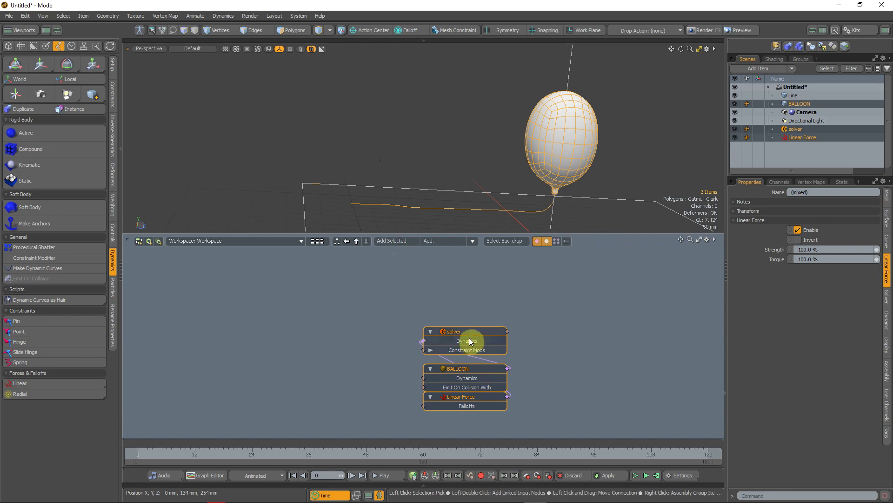
# Spread out the three schematic nodes and reroute the Linear Force link from the solver to BALLOON's Dynamics input
pyautogui.click(525, 305)
pyautogui.click(456, 285)
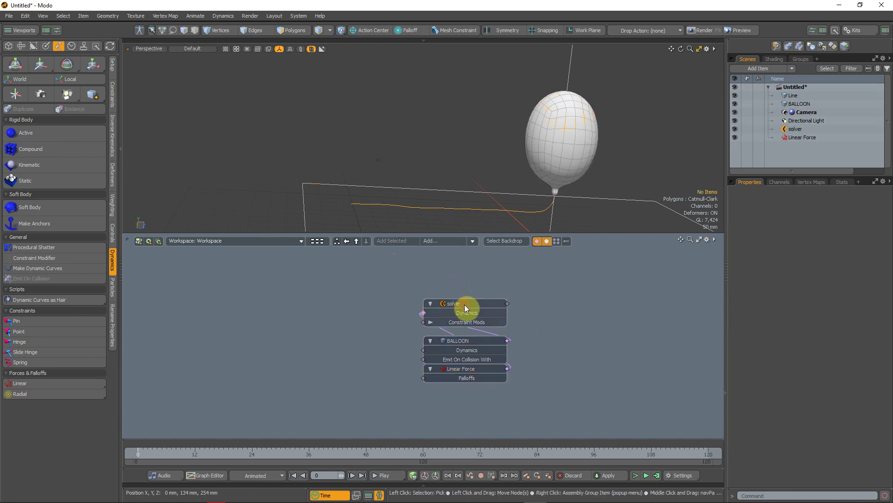
pyautogui.moveTo(465, 305); pyautogui.dragTo(563, 295)
pyautogui.moveTo(477, 341); pyautogui.dragTo(432, 292)
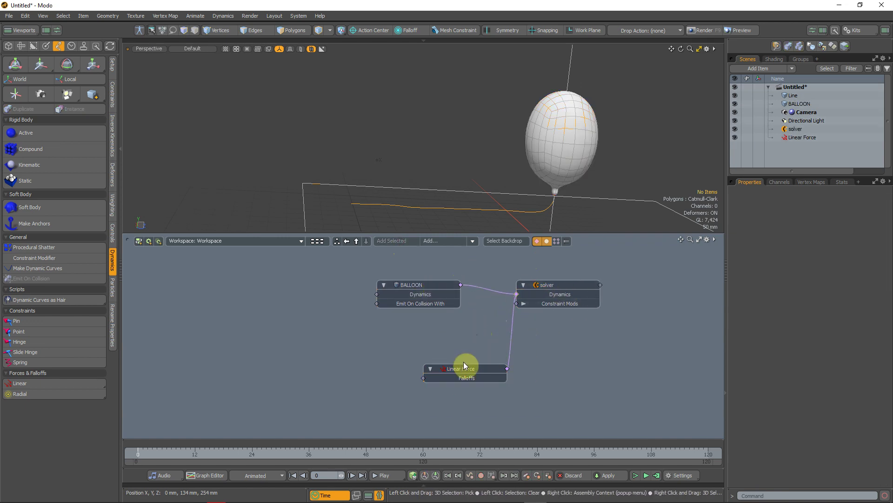
pyautogui.moveTo(463, 363); pyautogui.dragTo(296, 394)
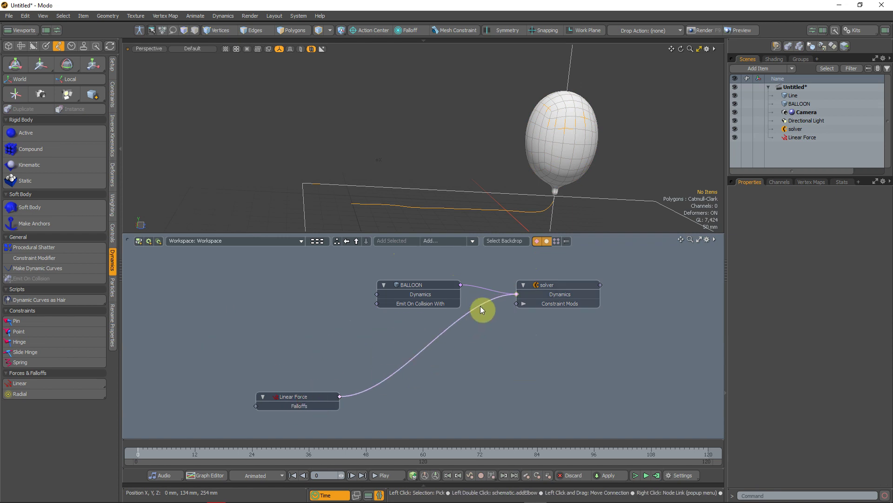
pyautogui.moveTo(481, 306); pyautogui.dragTo(317, 263)
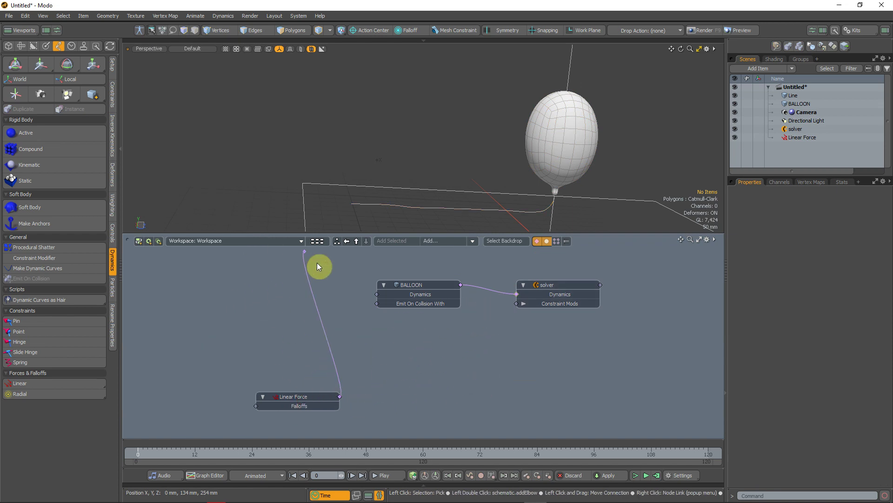
pyautogui.moveTo(378, 295); pyautogui.dragTo(377, 294)
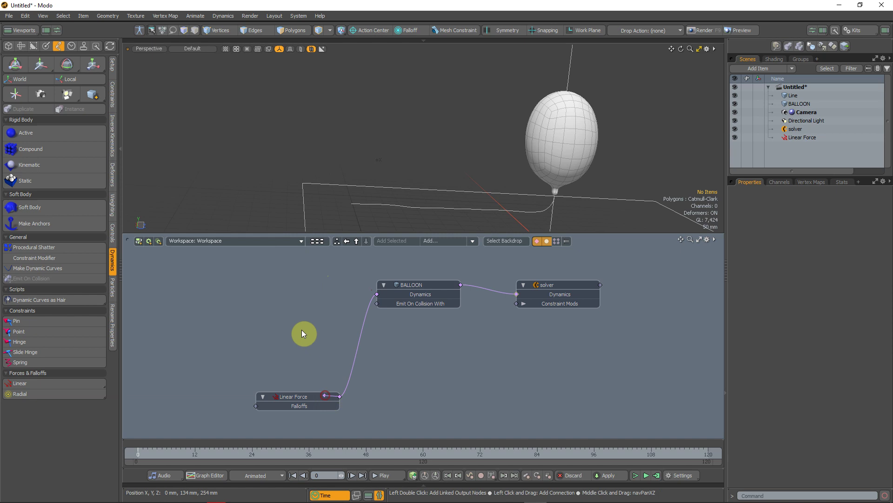
# Line up the Linear Force node level with the BALLOON node and hide the schematic below the 3D view
pyautogui.moveTo(315, 398); pyautogui.dragTo(314, 298)
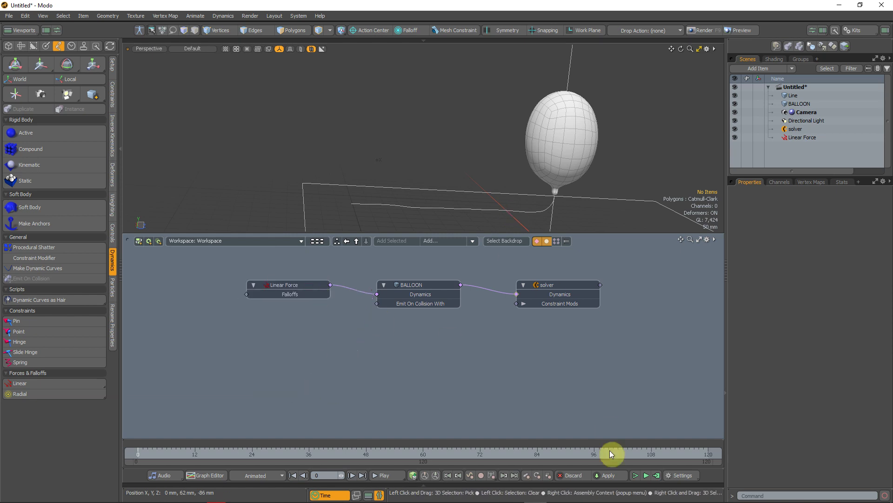
pyautogui.click(638, 476)
pyautogui.click(637, 477)
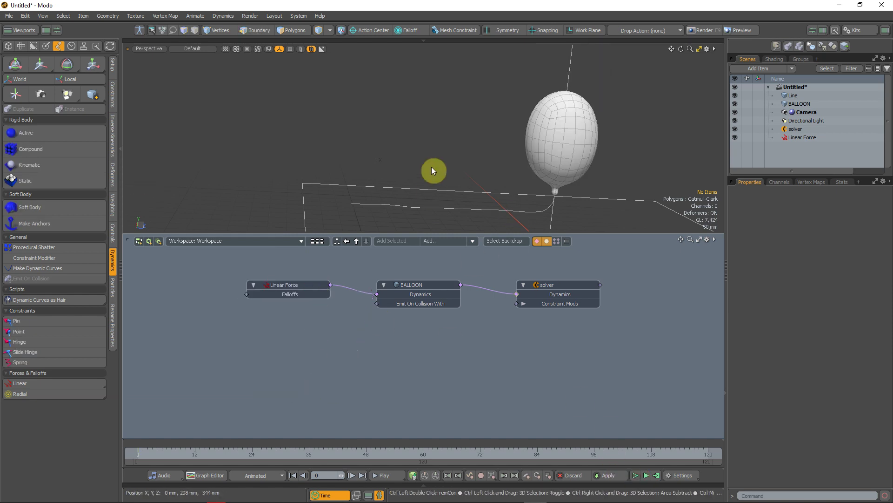
pyautogui.hotkey('ctrl', 'space')
pyautogui.hotkey('alt', 'space')
pyautogui.click(434, 207)
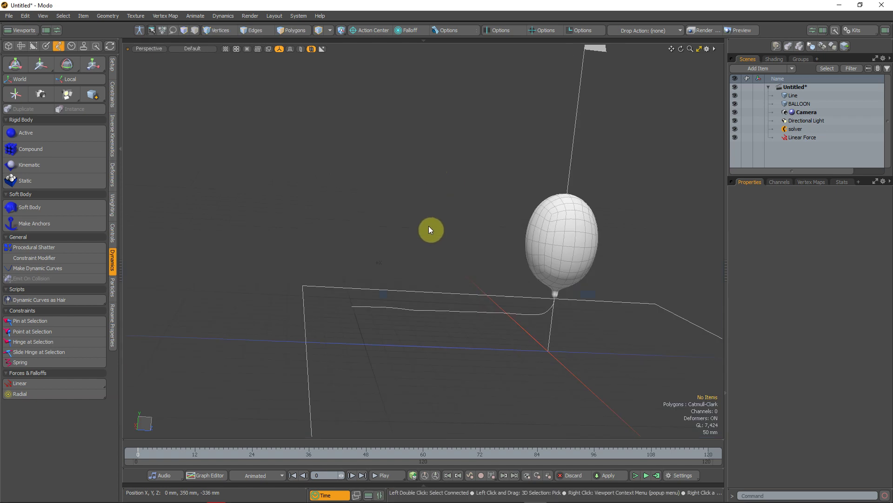
# Test the dynamics simulation with the linear force linked only to the balloon, checking the schematic between runs
pyautogui.click(635, 480)
pyautogui.hotkey('alt', 'space')
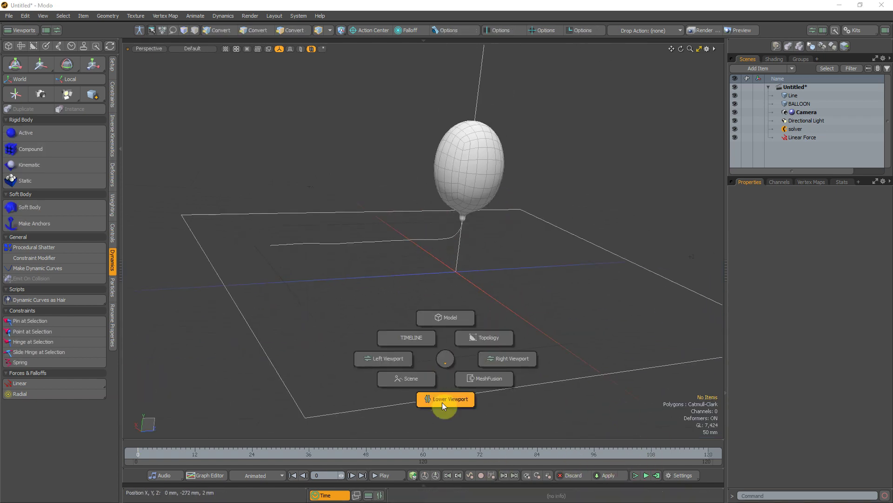
pyautogui.click(444, 399)
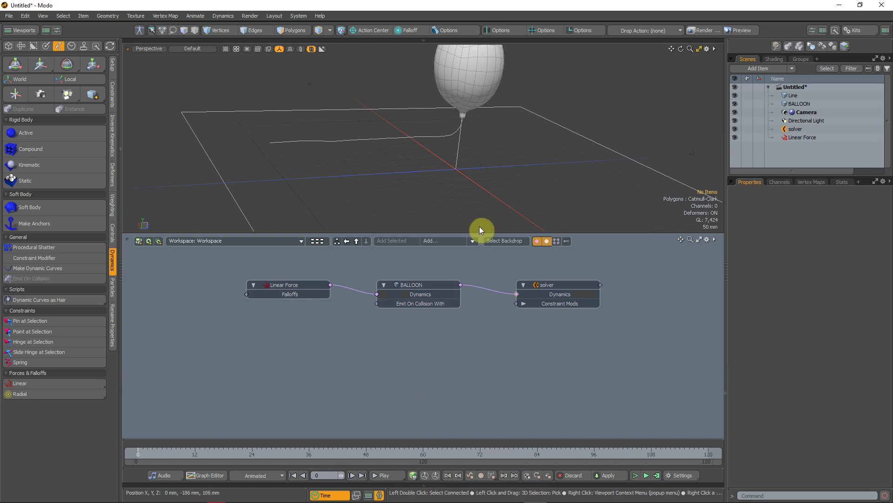
pyautogui.hotkey('alt', 'space')
pyautogui.click(459, 251)
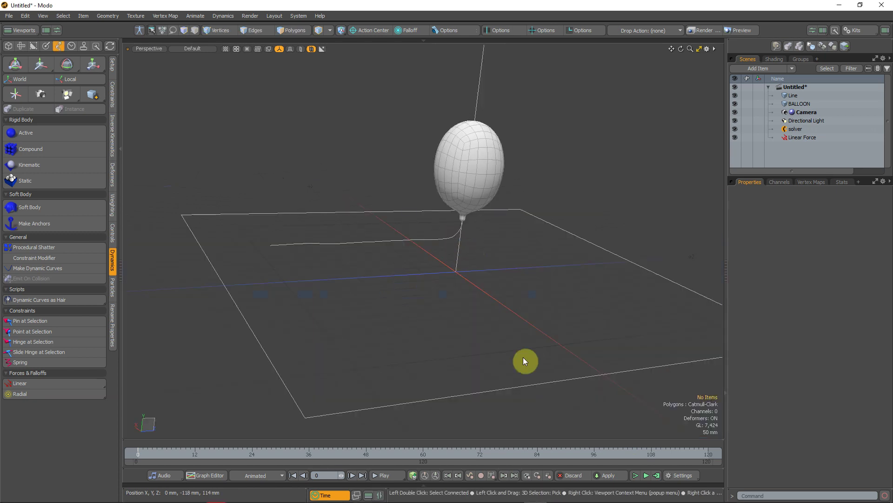
pyautogui.click(635, 477)
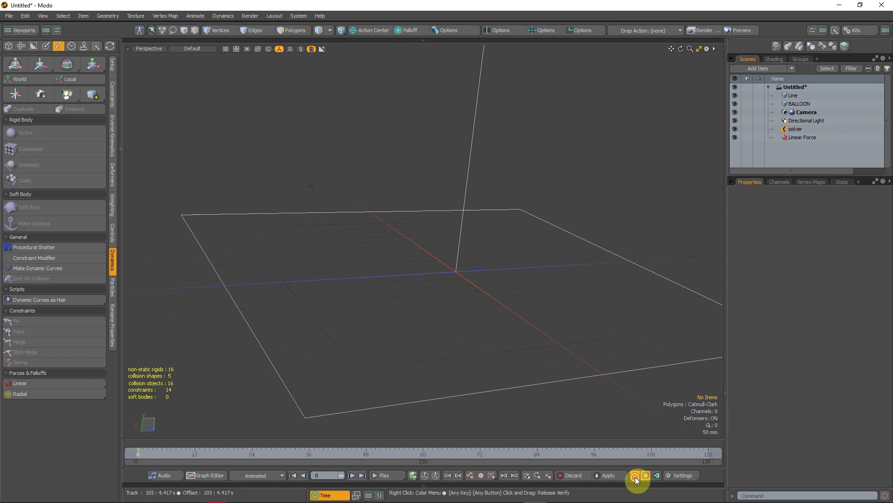
pyautogui.click(636, 477)
# Select the two vertices where the Line curve meets BALLOON's neck and make an anchor from them
pyautogui.keyDown('alt'); pyautogui.moveTo(465, 287); pyautogui.dragTo(403, 317); pyautogui.keyUp('alt')
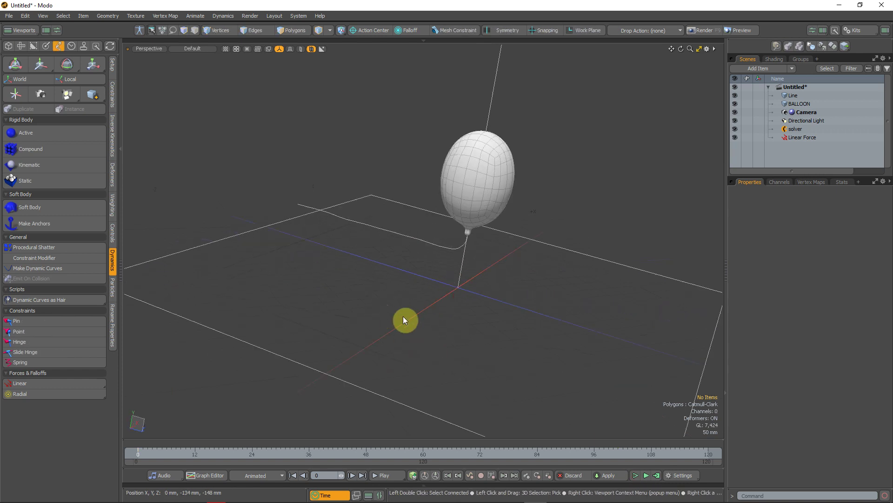
pyautogui.click(439, 250)
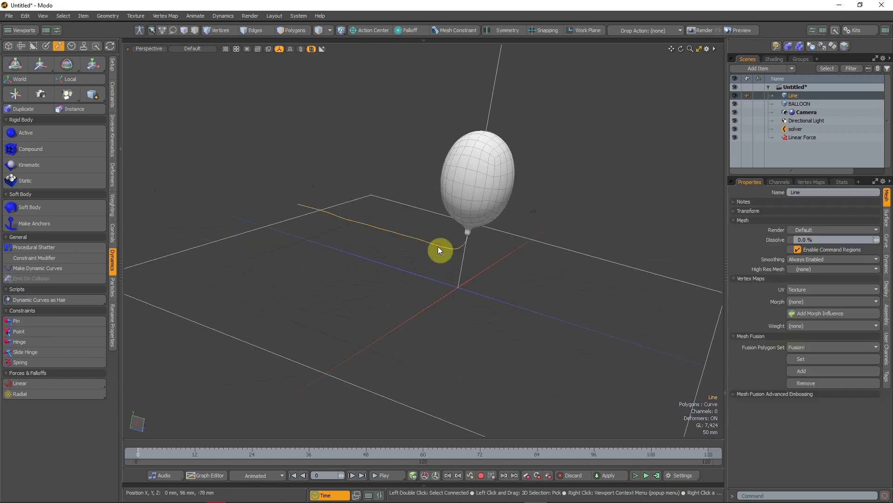
pyautogui.keyDown('alt'); pyautogui.moveTo(513, 279); pyautogui.dragTo(485, 257); pyautogui.keyUp('alt')
pyautogui.keyDown('shift'); pyautogui.click(487, 255); pyautogui.keyUp('shift')
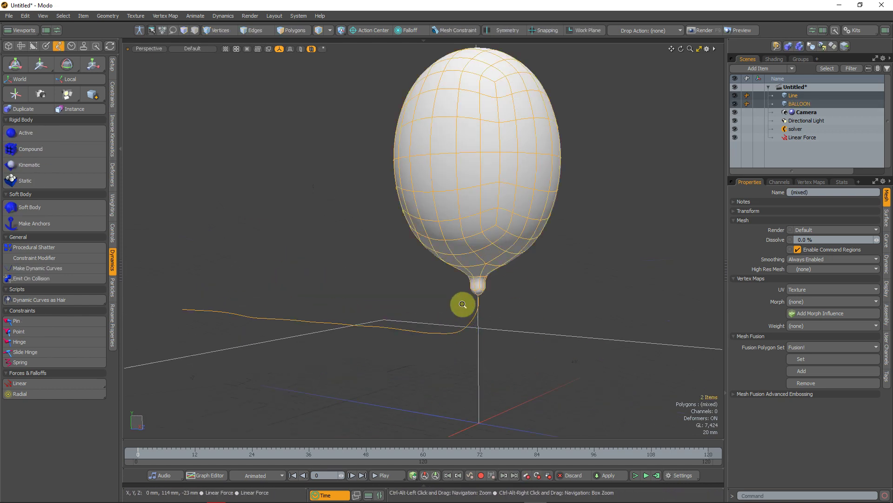
pyautogui.keyDown('ctrl'); pyautogui.keyDown('alt'); pyautogui.moveTo(463, 303); pyautogui.dragTo(497, 279); pyautogui.keyUp('alt'); pyautogui.keyUp('ctrl')
pyautogui.press('1')
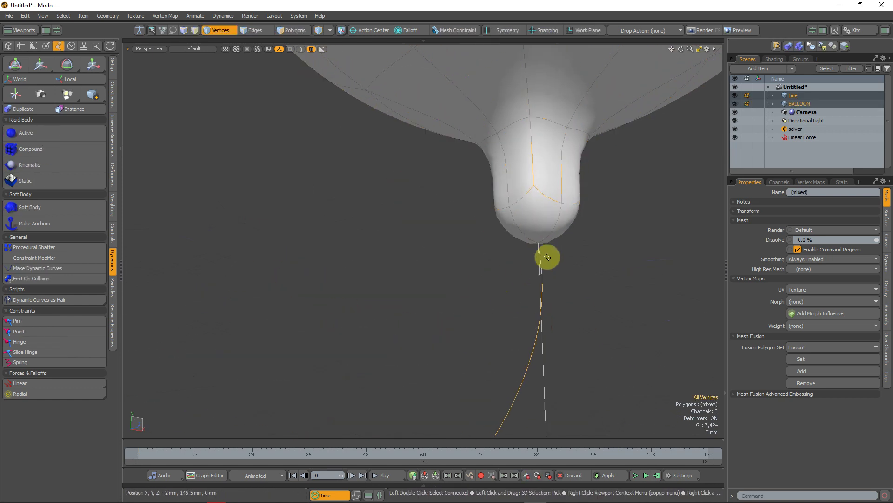
pyautogui.keyDown('ctrl'); pyautogui.keyDown('alt'); pyautogui.moveTo(548, 255); pyautogui.dragTo(619, 267); pyautogui.keyUp('alt'); pyautogui.keyUp('ctrl')
pyautogui.keyDown('alt'); pyautogui.moveTo(486, 211); pyautogui.dragTo(560, 202); pyautogui.keyUp('alt')
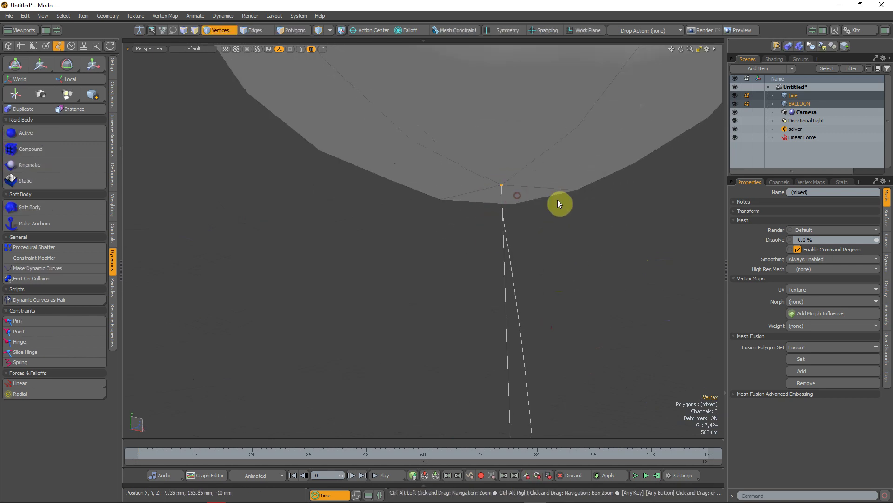
pyautogui.keyDown('ctrl'); pyautogui.keyDown('alt'); pyautogui.moveTo(582, 239); pyautogui.dragTo(401, 284); pyautogui.keyUp('alt'); pyautogui.keyUp('ctrl')
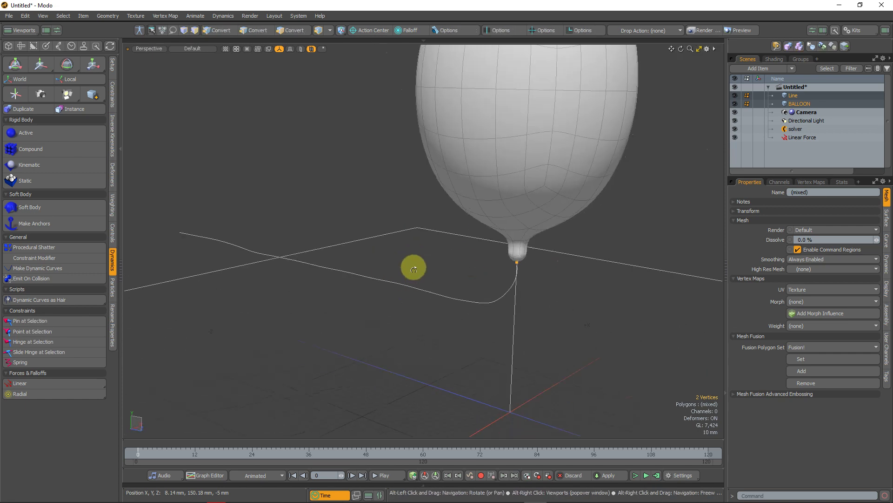
pyautogui.click(69, 227)
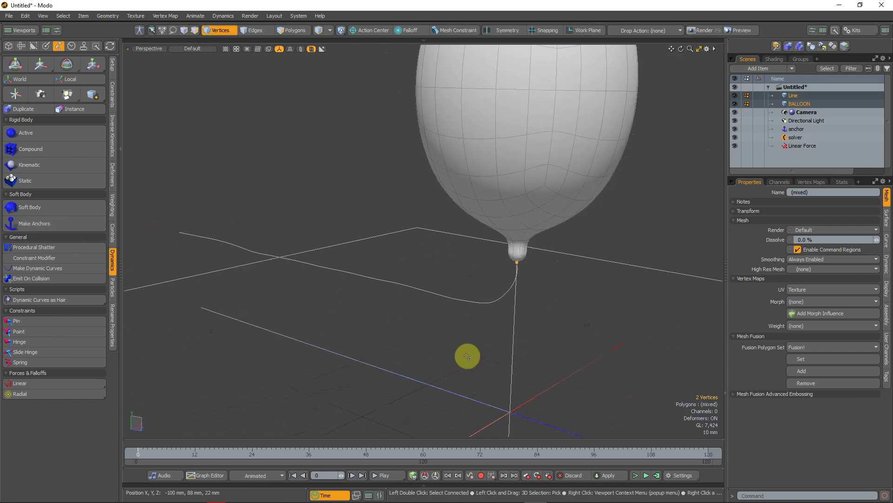
# Test the dynamics simulation with the string anchored to the balloon, viewing the whole scene
pyautogui.press('a')
pyautogui.click(632, 479)
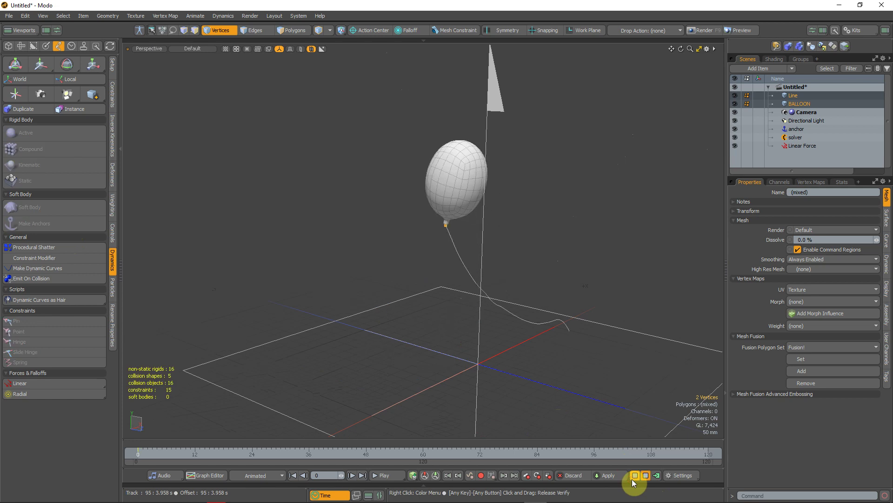
pyautogui.keyDown('ctrl'); pyautogui.keyDown('alt'); pyautogui.moveTo(436, 302); pyautogui.dragTo(395, 312); pyautogui.keyUp('alt'); pyautogui.keyUp('ctrl')
pyautogui.keyDown('alt'); pyautogui.moveTo(395, 312); pyautogui.dragTo(451, 331); pyautogui.keyUp('alt')
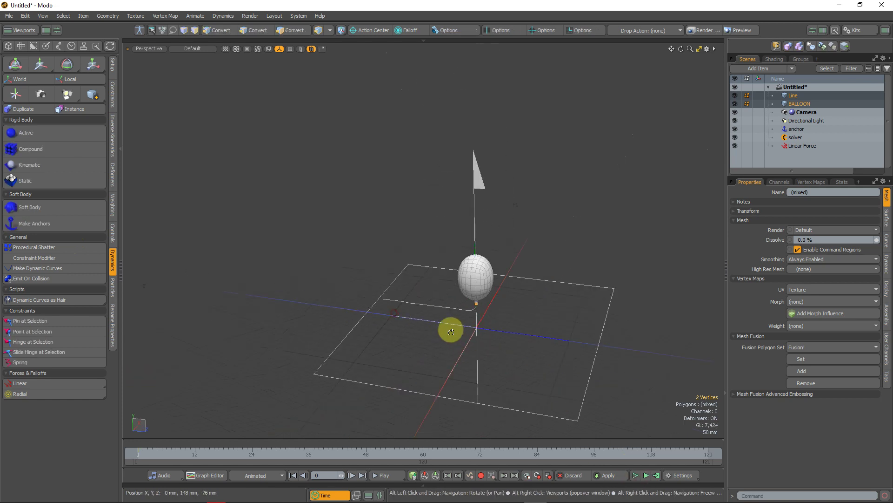
# Select only the Line item and enable Pin Curve Start in its dynamic curve properties
pyautogui.keyDown('alt'); pyautogui.moveTo(338, 272); pyautogui.dragTo(423, 319); pyautogui.keyUp('alt')
pyautogui.scroll(5, 423, 319)
pyautogui.press('5')
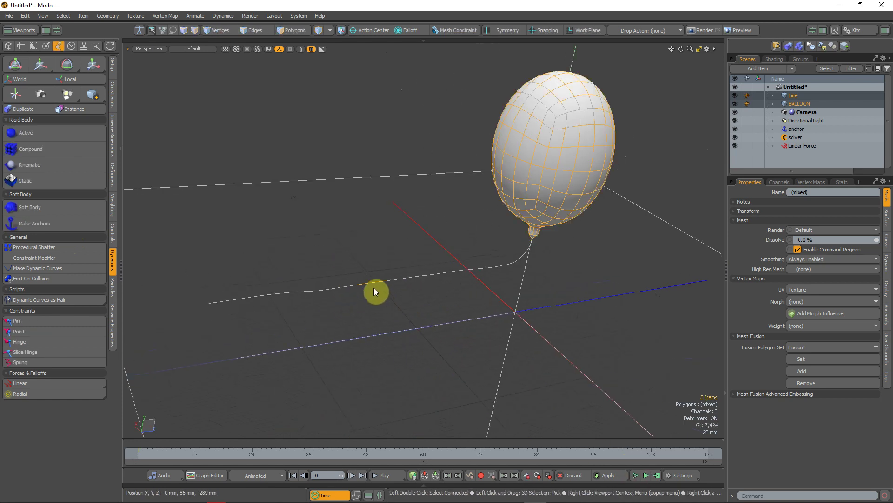
pyautogui.click(374, 286)
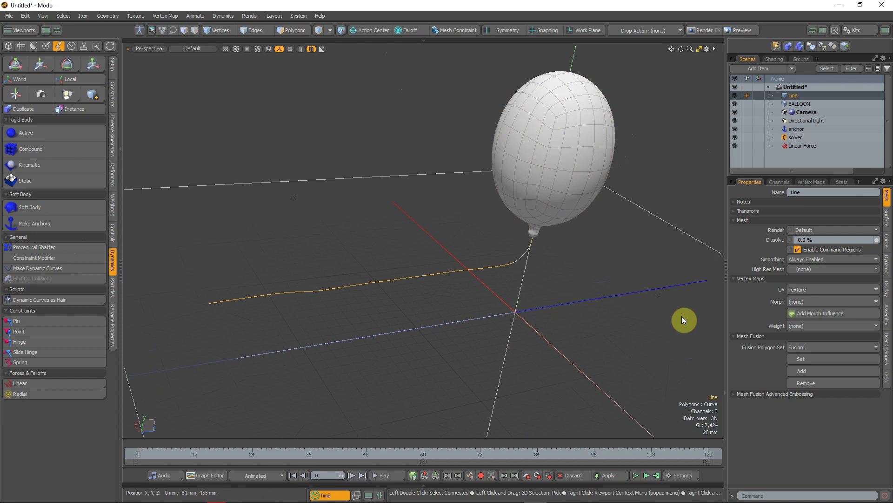
pyautogui.click(887, 269)
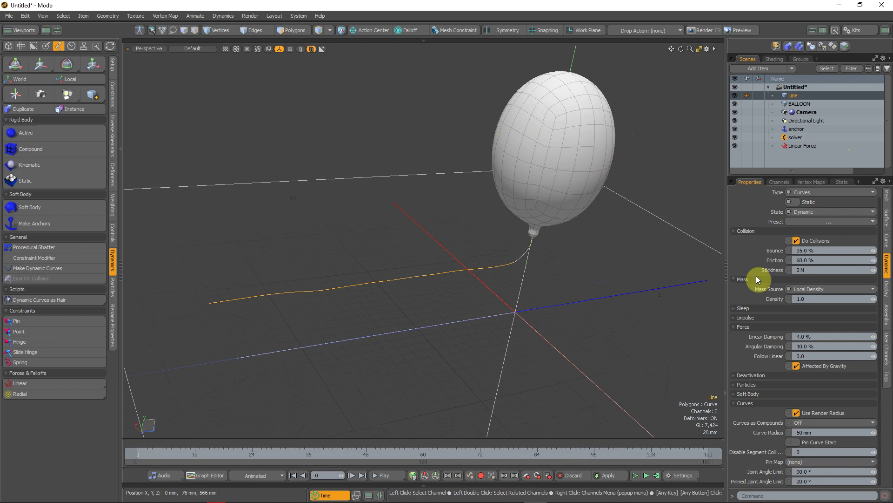
pyautogui.click(750, 231)
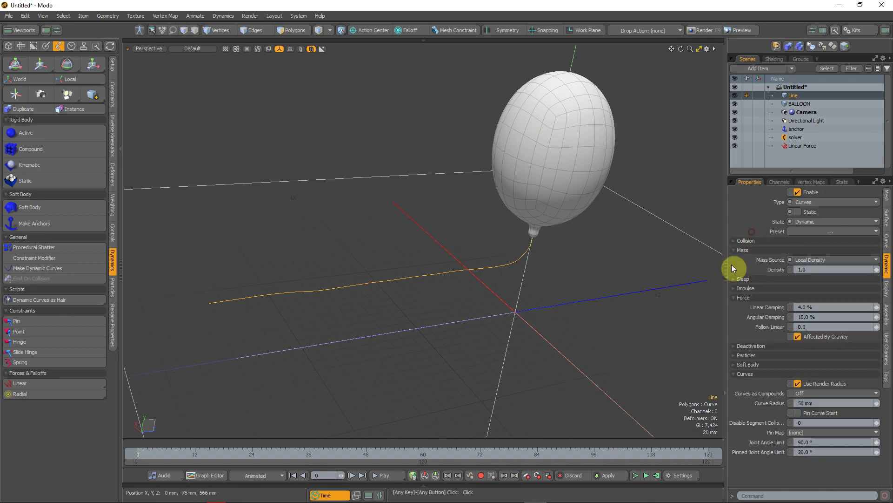
pyautogui.click(811, 414)
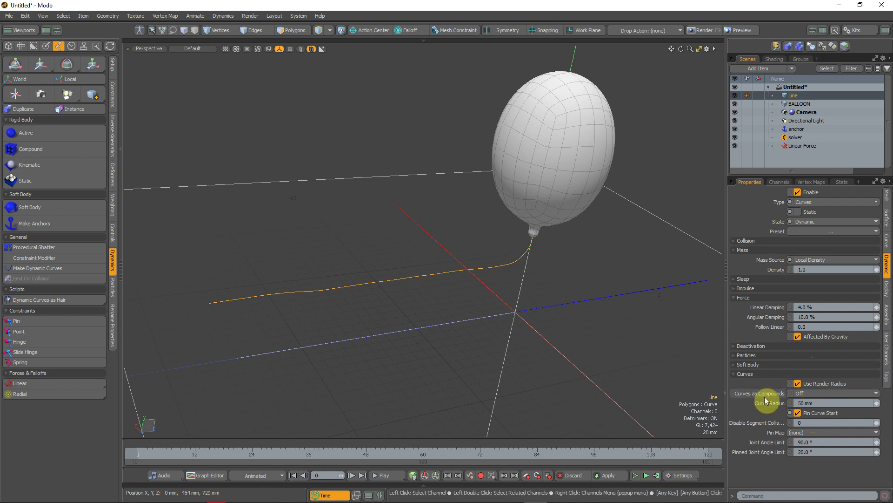
# Run the dynamics simulation and examine how the pinned lower end of the string bends
pyautogui.click(635, 476)
pyautogui.scroll(-3, 482, 293)
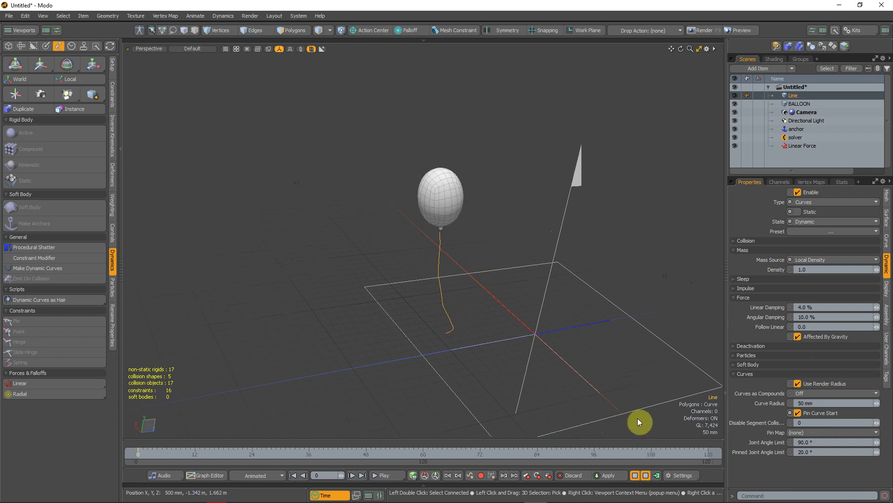
pyautogui.scroll(4, 584, 359)
pyautogui.keyDown('alt'); pyautogui.moveTo(458, 325); pyautogui.dragTo(341, 298); pyautogui.keyUp('alt')
# Set the Line curve's Pinned Joint Angle Limit and Joint Angle Limit to 180° while the simulation runs
pyautogui.click(828, 452)
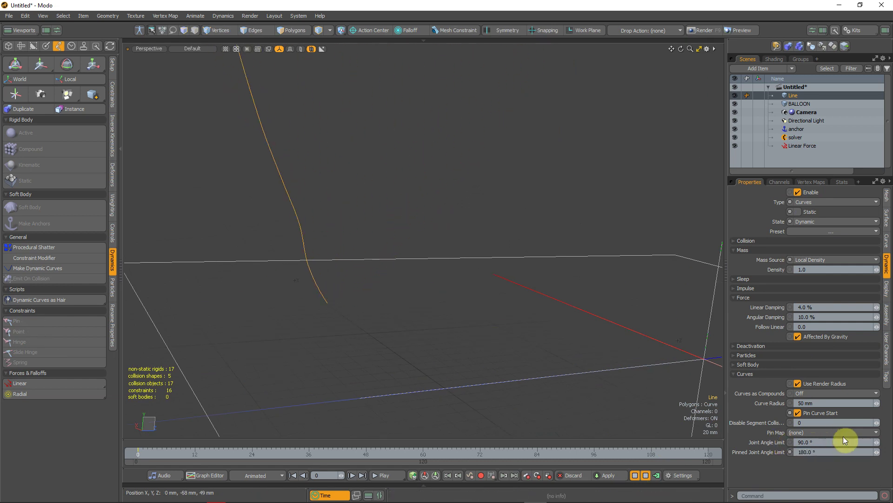
pyautogui.click(843, 441)
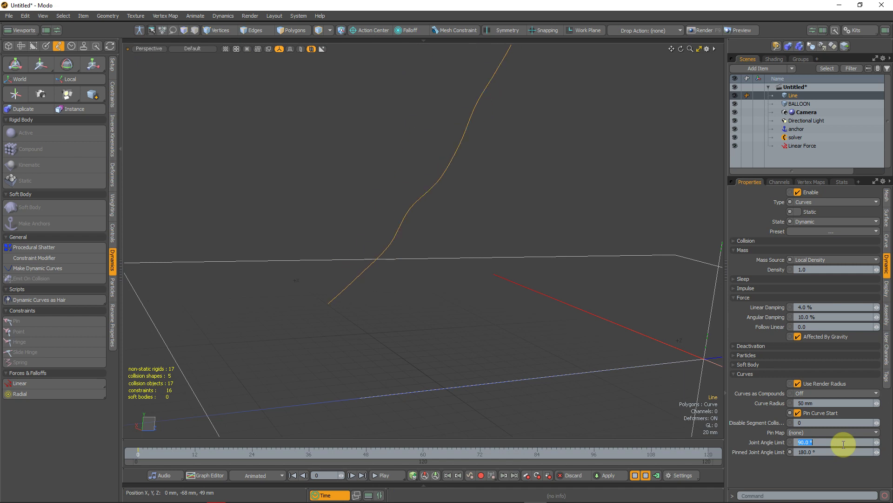
pyautogui.scroll(-4, 377, 205)
pyautogui.keyDown('alt'); pyautogui.keyDown('shift'); pyautogui.moveTo(376, 206); pyautogui.dragTo(385, 302); pyautogui.keyUp('shift'); pyautogui.keyUp('alt')
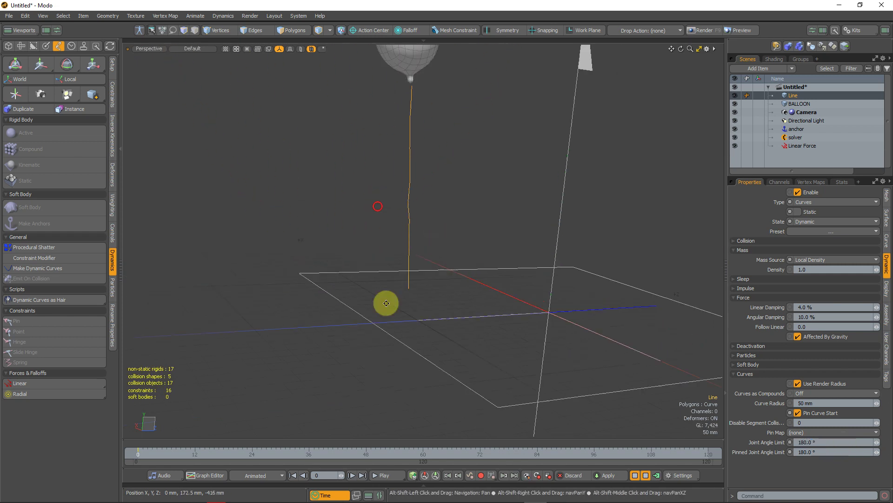
pyautogui.scroll(-2, 398, 275)
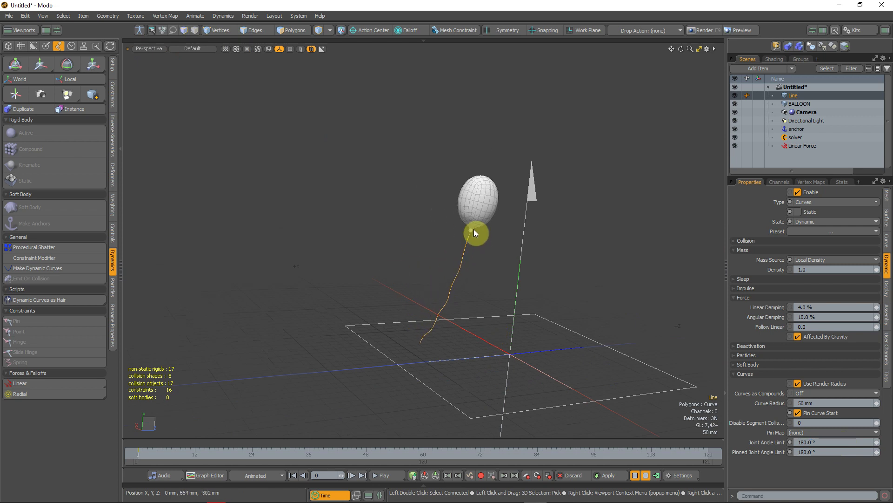
# Set the Line curve's Angular Damping to 100% and its Linear Damping to 99.5%
pyautogui.doubleClick(824, 315)
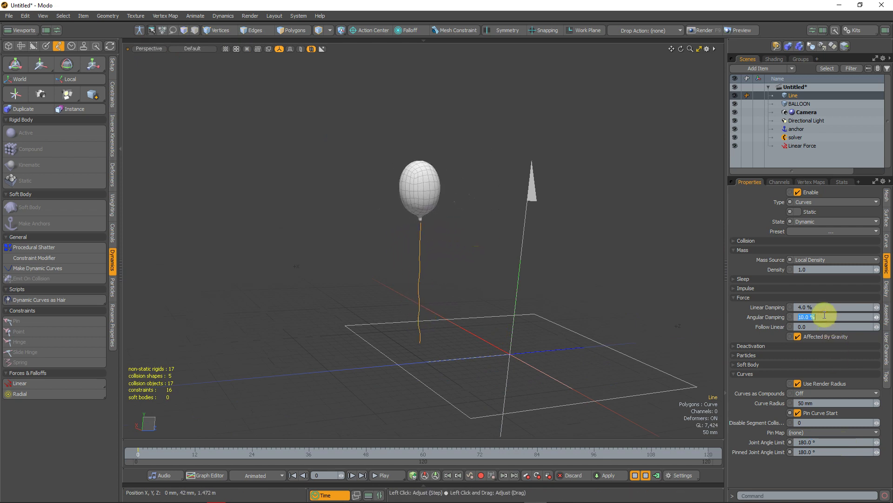
pyautogui.write('100')
pyautogui.press('Return')
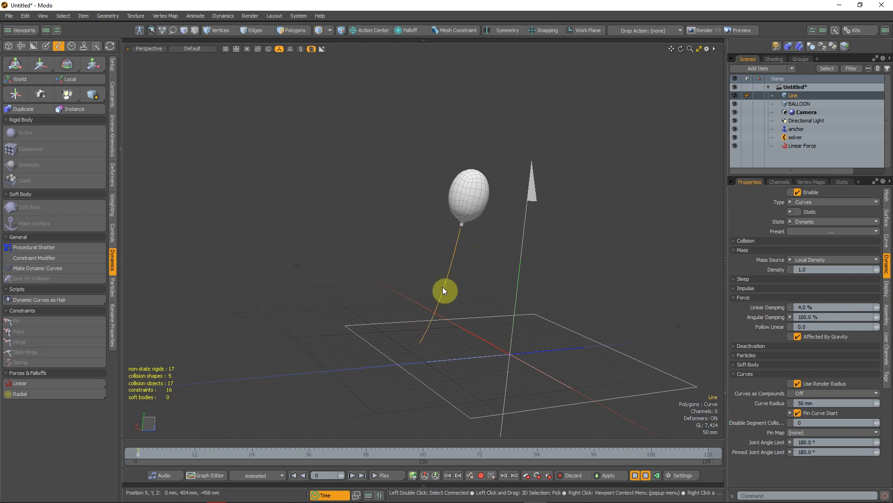
pyautogui.click(821, 307)
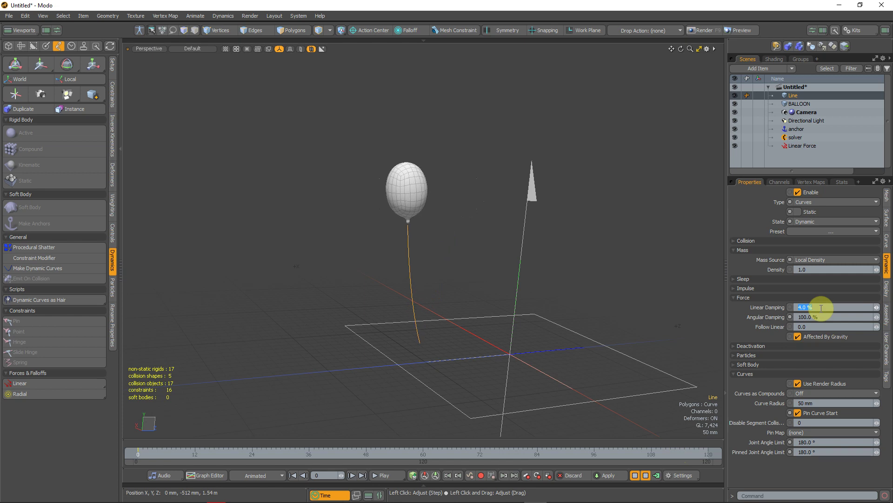
pyautogui.click(818, 308)
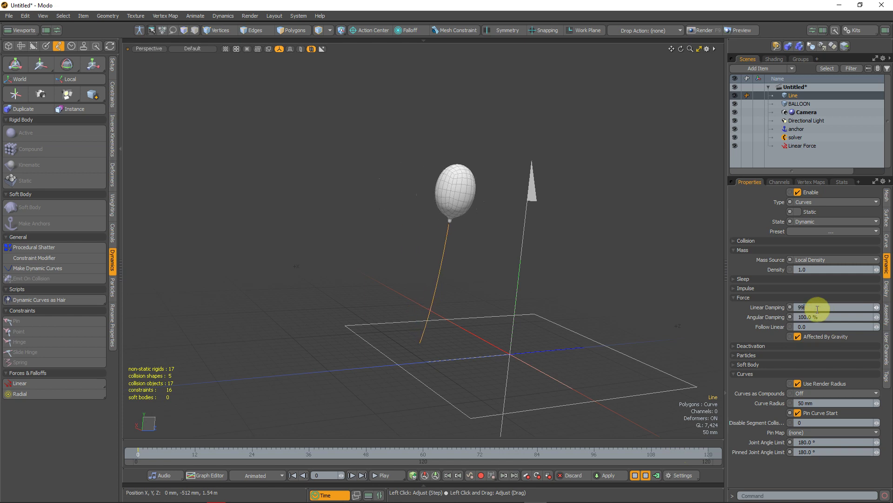
pyautogui.write('99')
pyautogui.press('Return')
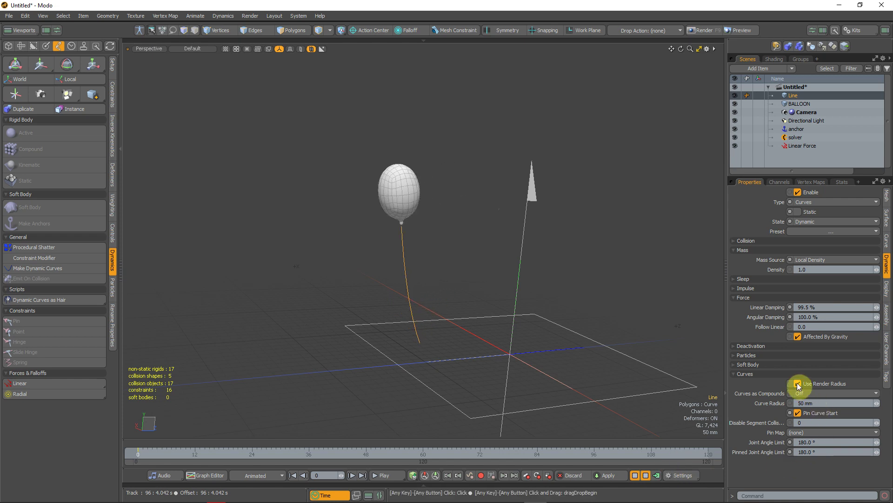
# Enable the solver's Debug visualization and inspect the collision shapes along the string up to the balloon's neck
pyautogui.click(810, 138)
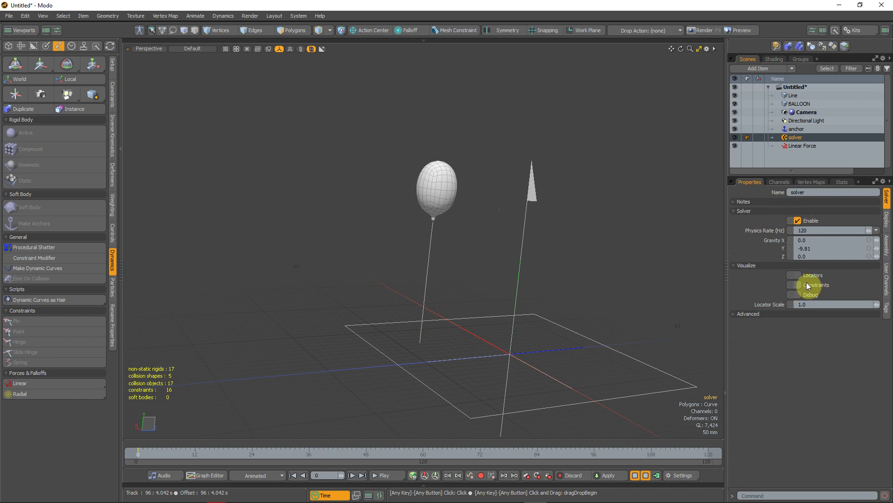
pyautogui.click(798, 295)
pyautogui.scroll(7, 462, 311)
pyautogui.keyDown('alt'); pyautogui.moveTo(506, 348); pyautogui.dragTo(312, 241); pyautogui.keyUp('alt')
pyautogui.keyDown('alt'); pyautogui.moveTo(373, 225); pyautogui.dragTo(397, 279); pyautogui.keyUp('alt')
pyautogui.keyDown('ctrl'); pyautogui.keyDown('alt'); pyautogui.moveTo(397, 279); pyautogui.dragTo(387, 261); pyautogui.keyUp('alt'); pyautogui.keyUp('ctrl')
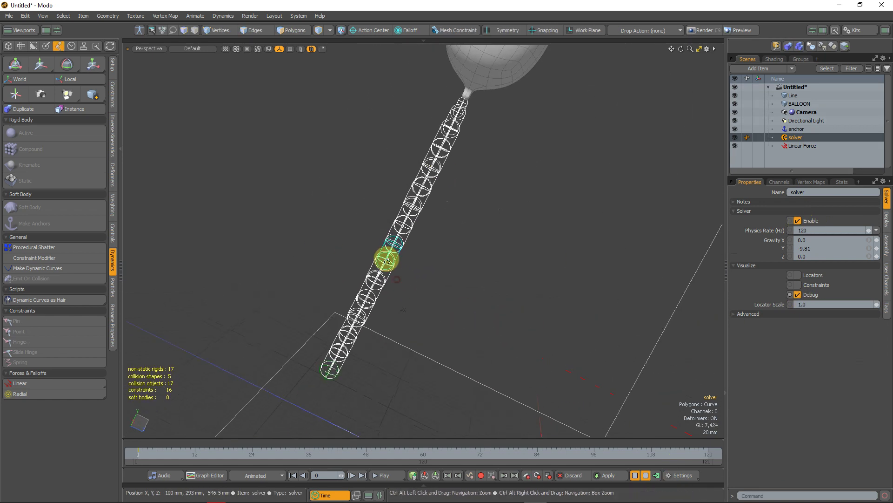
pyautogui.keyDown('alt'); pyautogui.moveTo(355, 192); pyautogui.dragTo(475, 294); pyautogui.keyUp('alt')
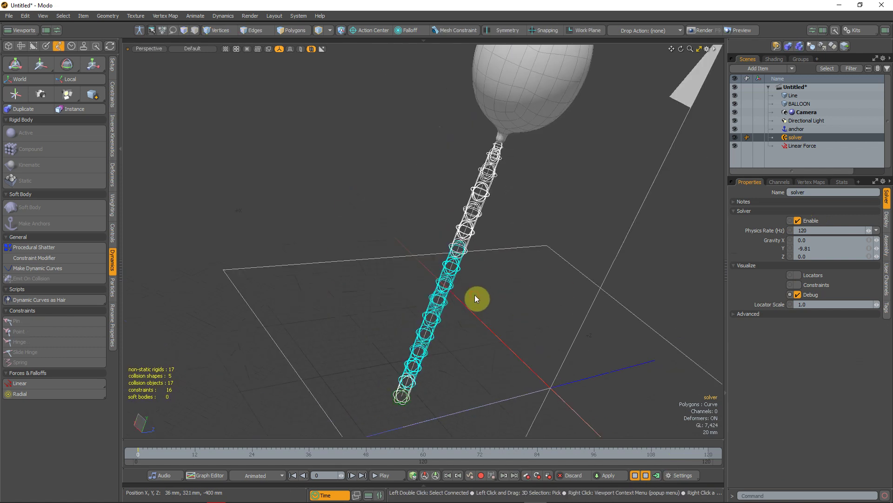
pyautogui.keyDown('ctrl'); pyautogui.keyDown('alt'); pyautogui.moveTo(486, 149); pyautogui.dragTo(543, 158); pyautogui.keyUp('alt'); pyautogui.keyUp('ctrl')
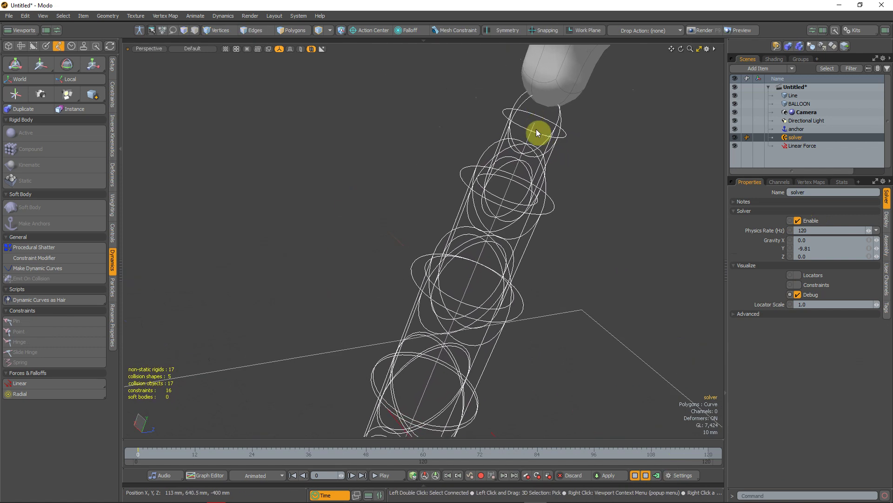
# Examine the collision shapes along the whole string and balloon neck from several angles, and stop the simulation
pyautogui.keyDown('ctrl'); pyautogui.keyDown('alt'); pyautogui.moveTo(562, 285); pyautogui.dragTo(409, 325); pyautogui.keyUp('alt'); pyautogui.keyUp('ctrl')
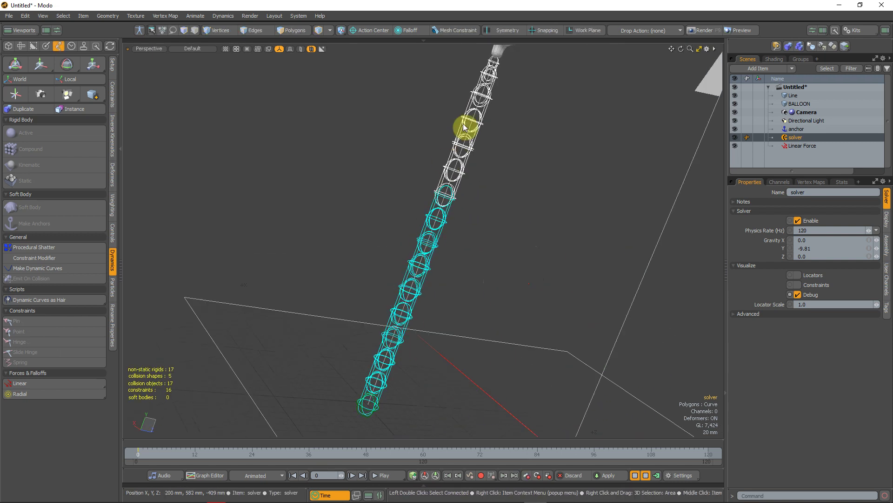
pyautogui.keyDown('alt'); pyautogui.moveTo(464, 126); pyautogui.dragTo(409, 275); pyautogui.keyUp('alt')
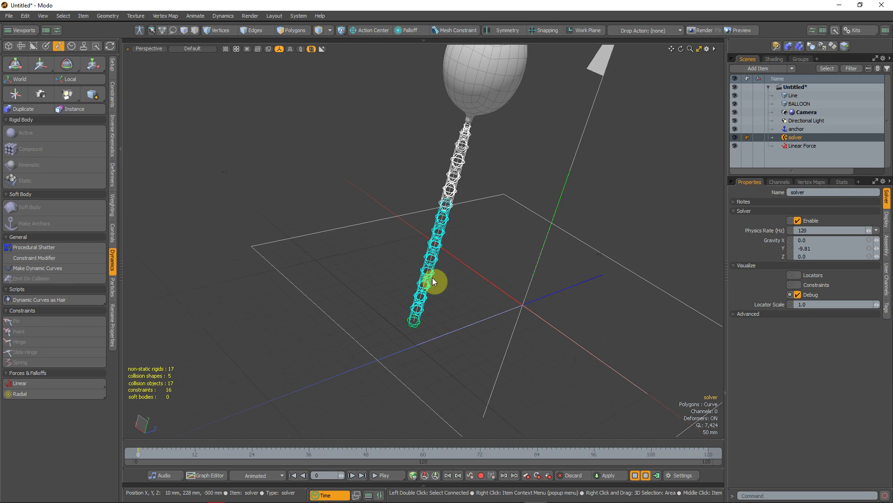
pyautogui.keyDown('alt'); pyautogui.moveTo(391, 202); pyautogui.dragTo(508, 161); pyautogui.keyUp('alt')
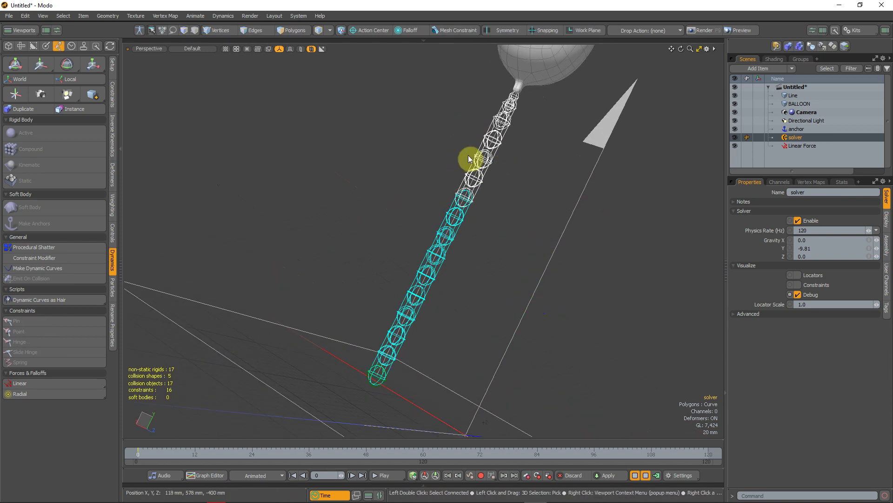
pyautogui.keyDown('alt'); pyautogui.moveTo(495, 291); pyautogui.dragTo(631, 429); pyautogui.keyUp('alt')
pyautogui.click(635, 476)
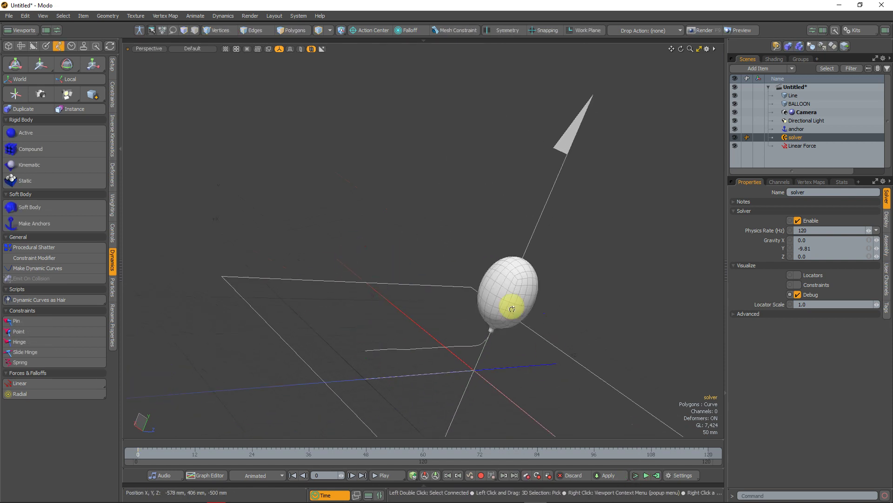
# Rerun the simulation from a new viewing angle, watch the string's collision shapes as the balloon moves, and reset it
pyautogui.keyDown('alt'); pyautogui.moveTo(503, 303); pyautogui.dragTo(415, 271); pyautogui.keyUp('alt')
pyautogui.keyDown('alt'); pyautogui.moveTo(422, 207); pyautogui.dragTo(365, 169); pyautogui.keyUp('alt')
pyautogui.keyDown('alt'); pyautogui.moveTo(306, 191); pyautogui.dragTo(471, 333); pyautogui.keyUp('alt')
pyautogui.click(635, 476)
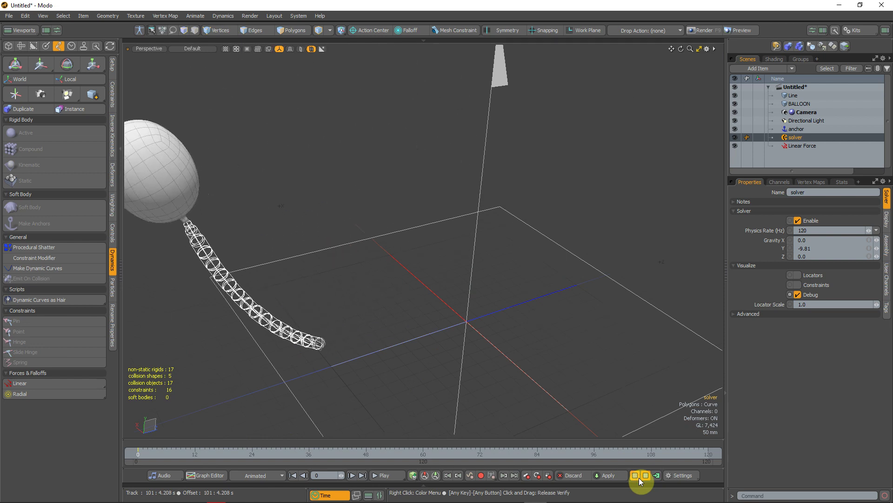
pyautogui.click(637, 476)
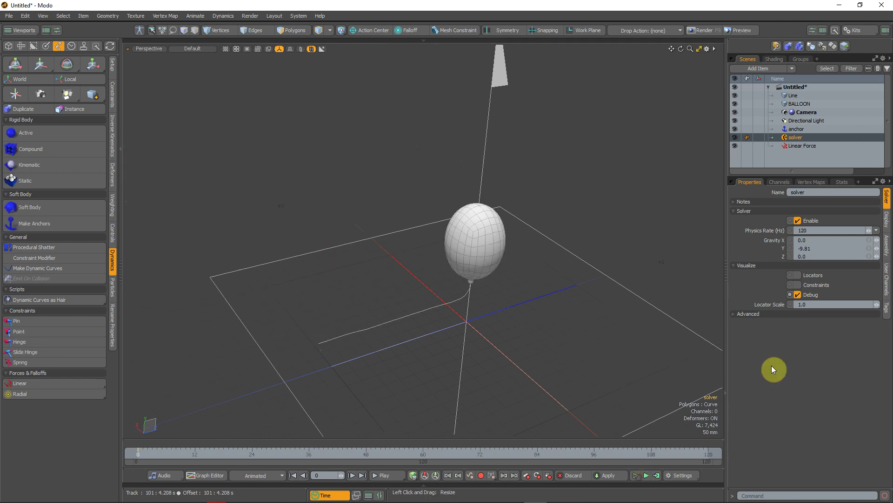
# Turn off Use Render Radius for the Line's dynamic curve, set its Curve Radius to 80 mm, and test the simulation
pyautogui.click(801, 94)
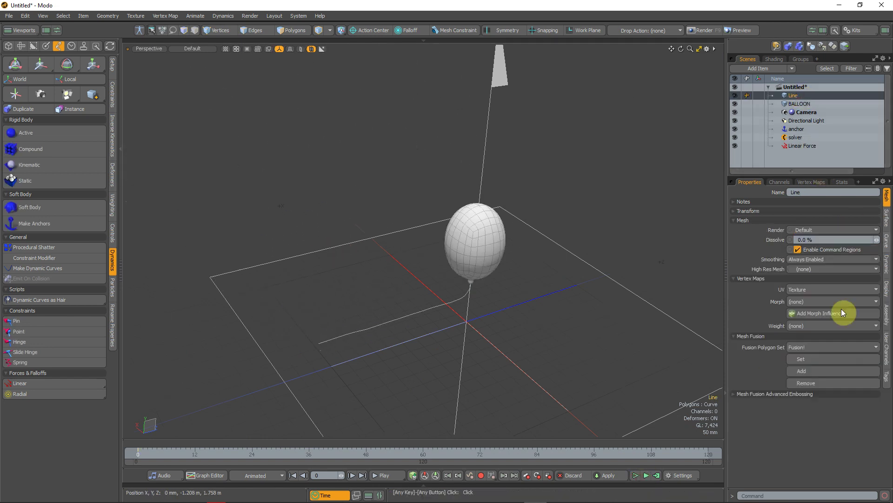
pyautogui.click(887, 269)
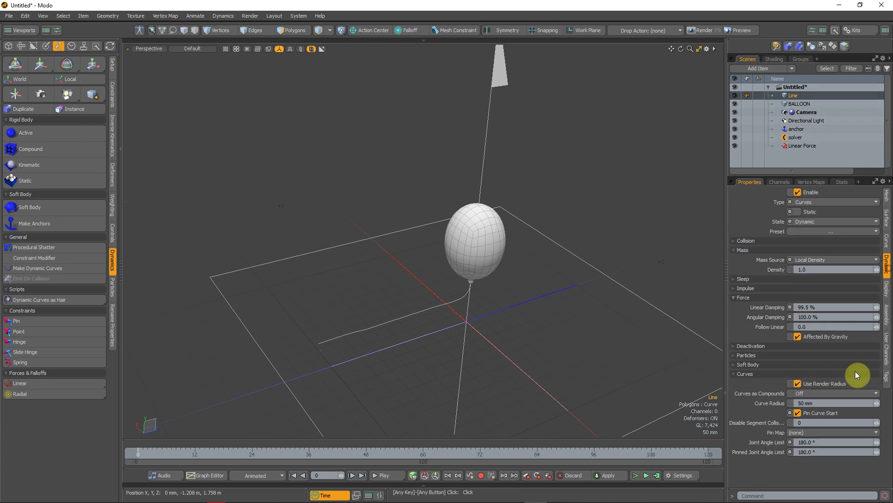
pyautogui.click(798, 383)
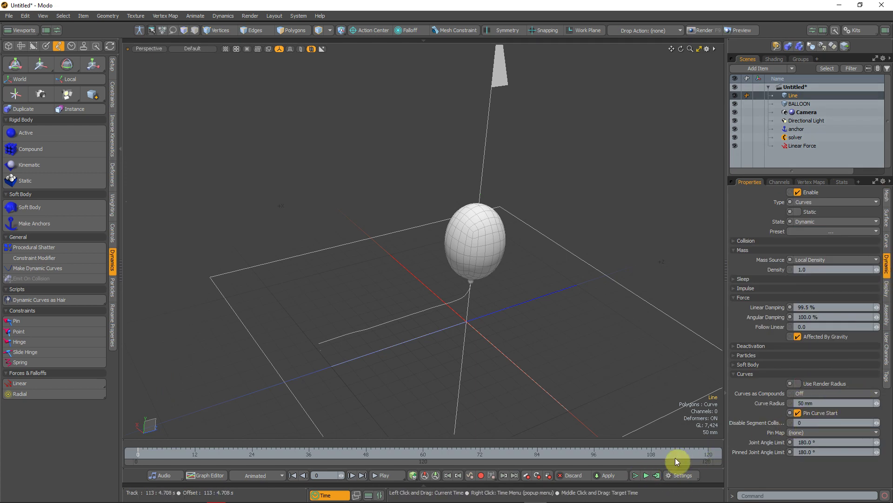
pyautogui.click(636, 475)
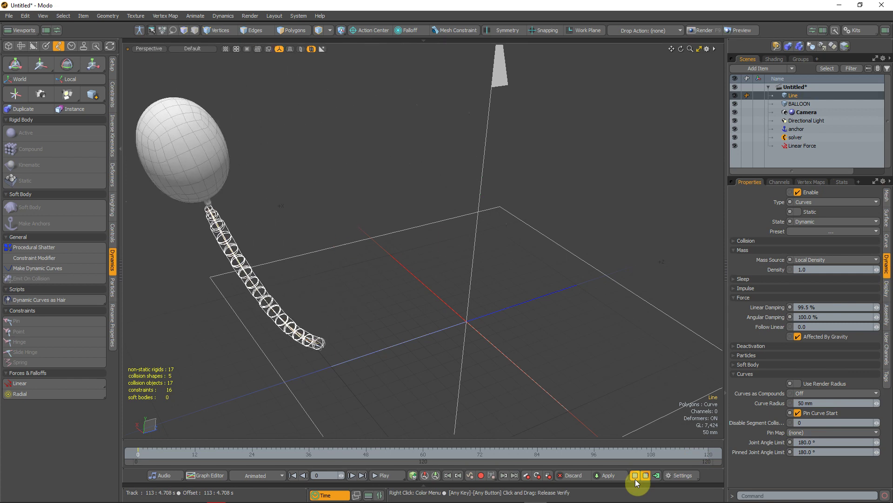
pyautogui.click(636, 476)
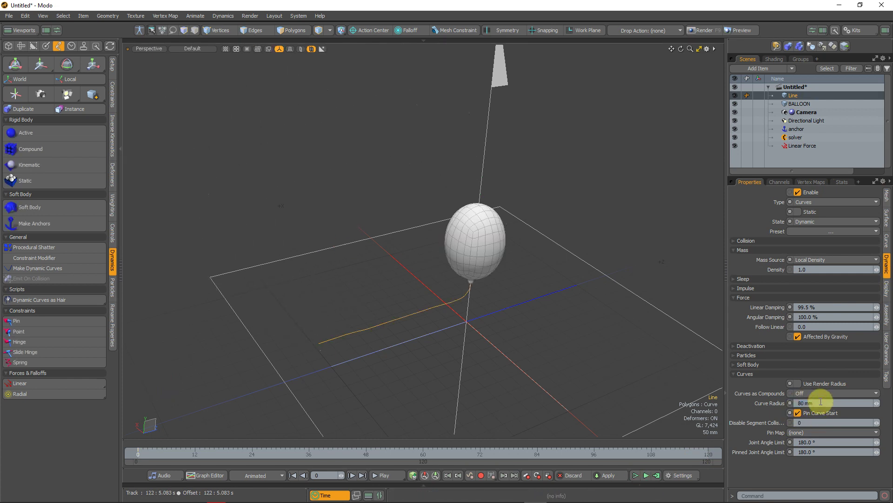
pyautogui.click(636, 476)
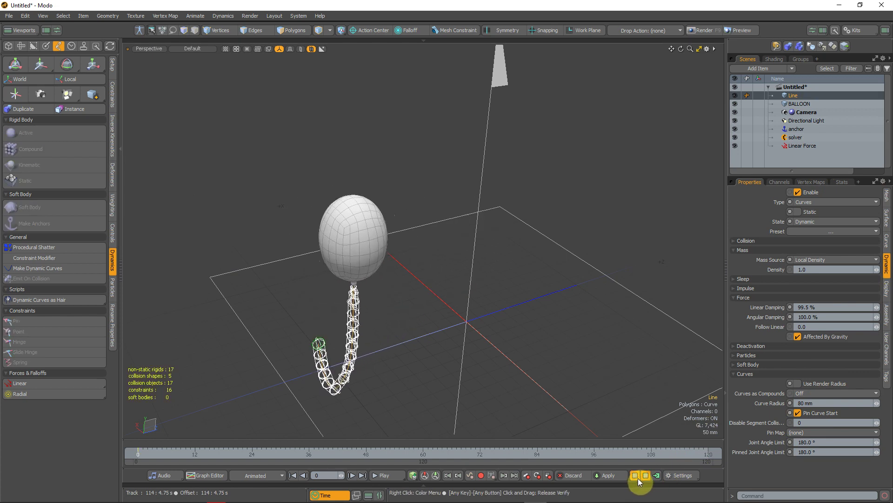
# Set the Line curve's Density to 0.5 and watch the balloon's lift in the simulation
pyautogui.click(831, 270)
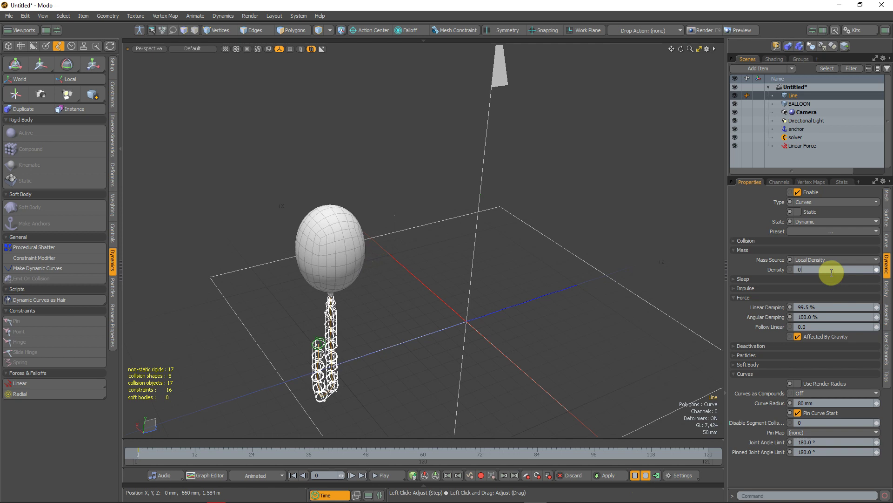
pyautogui.press('Return')
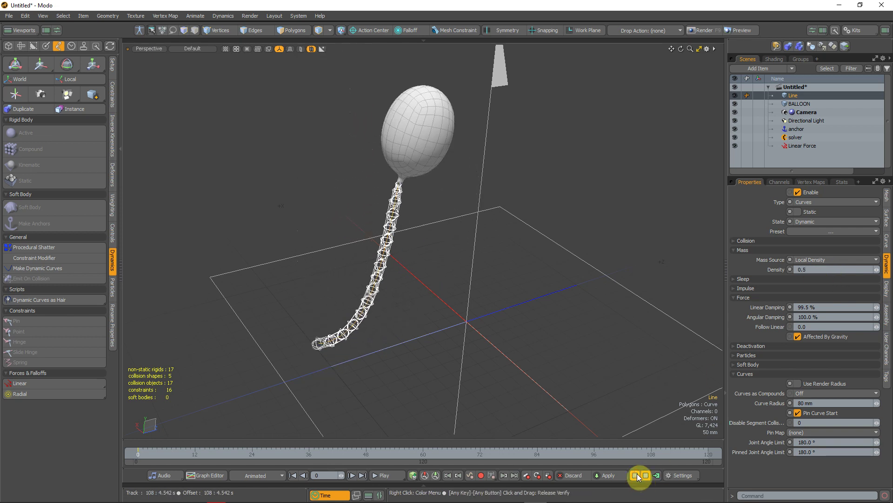
pyautogui.keyDown('alt'); pyautogui.moveTo(483, 301); pyautogui.dragTo(358, 287); pyautogui.keyUp('alt')
pyautogui.scroll(-4, 401, 289)
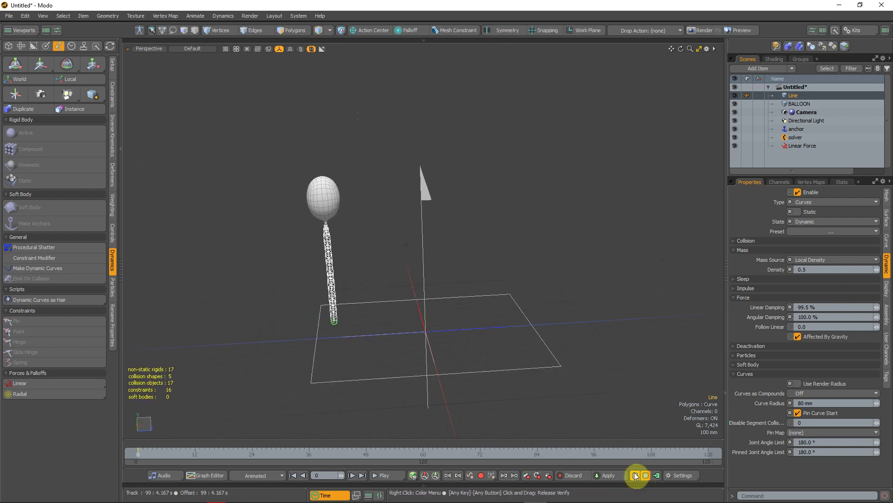
# Turn off the solver's Debug visualization and restart the simulation to view the plain balloon and string
pyautogui.click(797, 136)
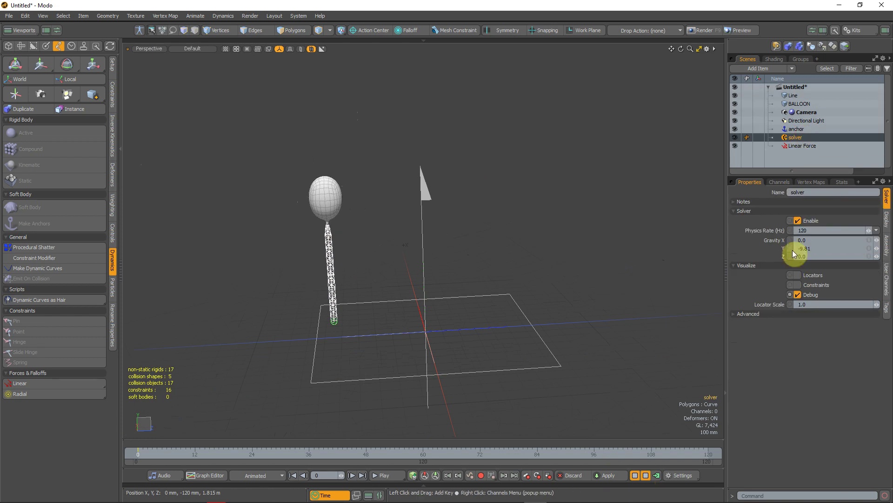
pyautogui.click(798, 295)
pyautogui.click(635, 474)
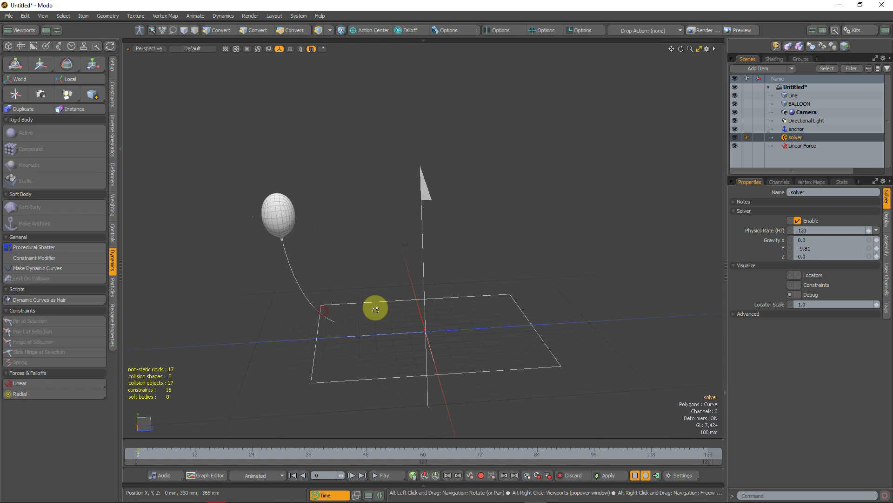
pyautogui.keyDown('alt'); pyautogui.moveTo(372, 306); pyautogui.dragTo(350, 323); pyautogui.keyUp('alt')
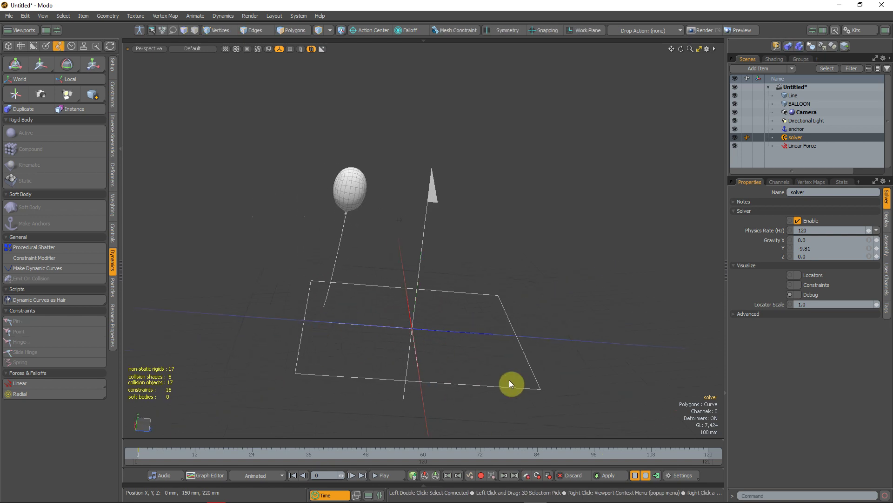
# Add a Wind Force, rotate it to blow horizontally toward the balloon, and move it to about Y 365 mm, Z 1.09 m
pyautogui.click(80, 385)
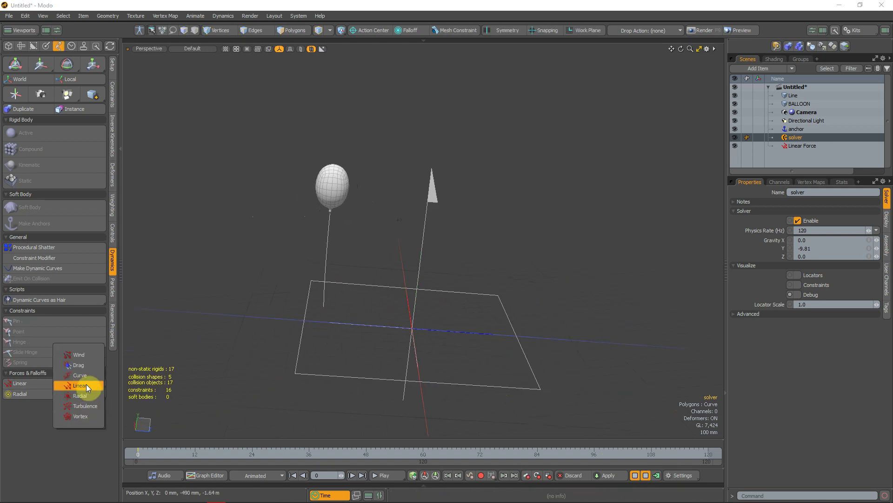
pyautogui.click(91, 358)
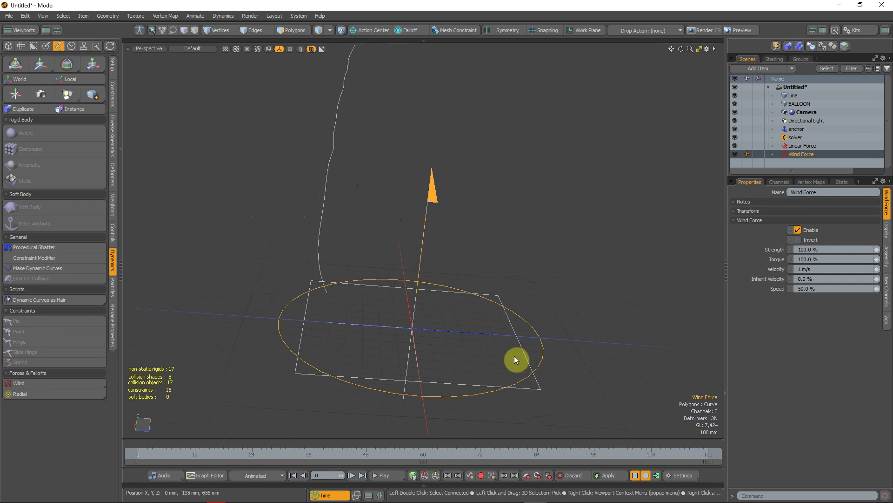
pyautogui.press('e')
pyautogui.moveTo(447, 307); pyautogui.dragTo(363, 276)
pyautogui.press('w')
pyautogui.keyDown('ctrl'); pyautogui.keyDown('alt'); pyautogui.moveTo(434, 348); pyautogui.dragTo(583, 284); pyautogui.keyUp('alt'); pyautogui.keyUp('ctrl')
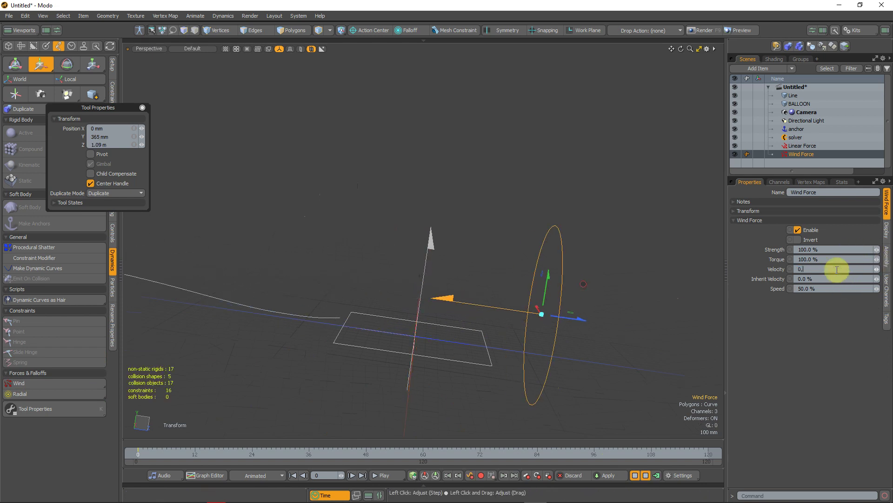
# Set the Wind Force's Velocity to 500 mm/s and Strength to 5%, and swing its direction about the vertical axis during simulation
pyautogui.click(836, 249)
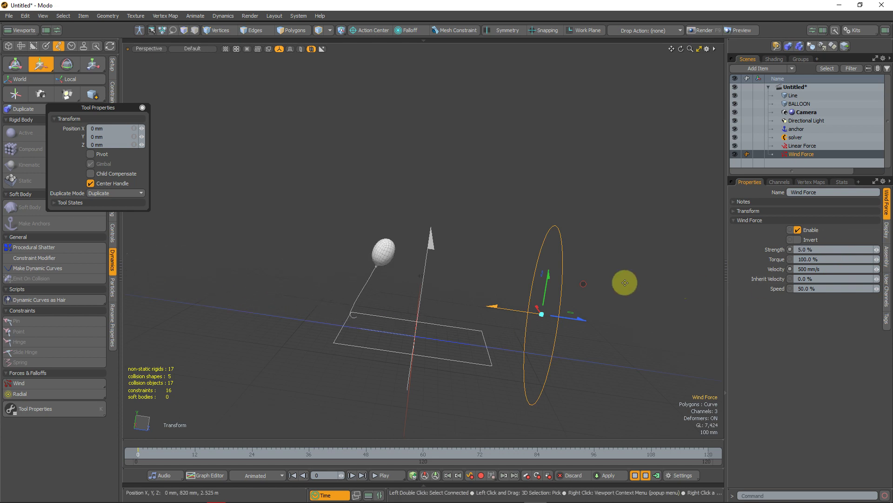
pyautogui.keyDown('alt'); pyautogui.moveTo(389, 265); pyautogui.dragTo(481, 285); pyautogui.keyUp('alt')
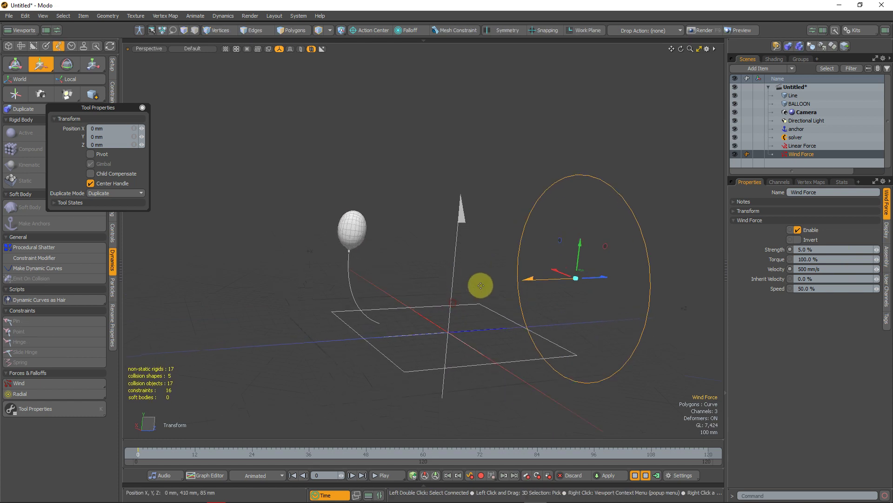
pyautogui.press('e')
pyautogui.moveTo(564, 285); pyautogui.dragTo(528, 308)
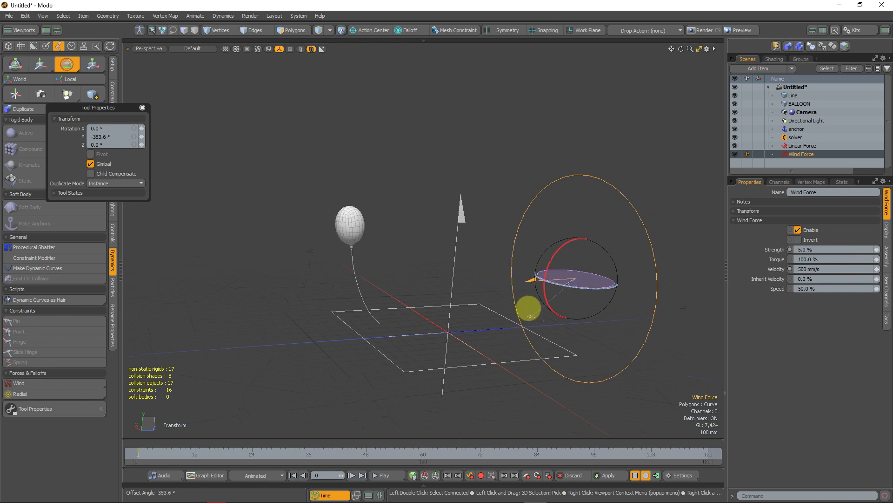
# Vary the Wind Force's Strength while the simulation runs, trying 2% and ending at 6%
pyautogui.moveTo(791, 252); pyautogui.dragTo(854, 264)
pyautogui.click(833, 252)
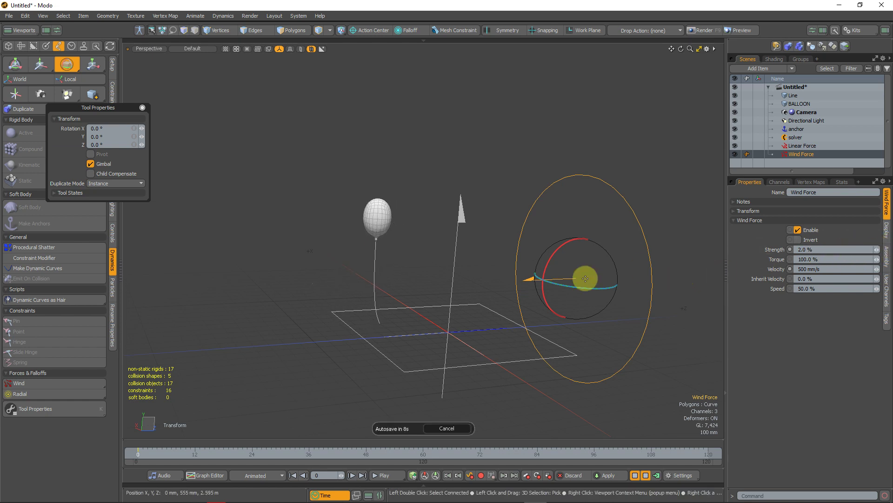
pyautogui.moveTo(877, 250)
pyautogui.mouseDown()
pyautogui.moveTo(892, 250)
pyautogui.moveTo(882, 253)
pyautogui.mouseUp()
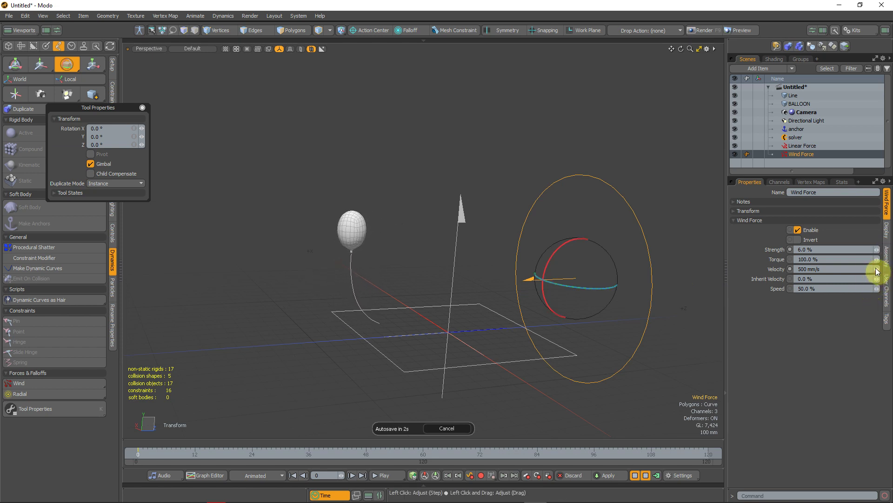
# Vary the Wind Force's Velocity up to about 1.74 m/s, settle on 226 mm/s, and view the swaying balloon from other angles
pyautogui.moveTo(877, 269); pyautogui.dragTo(887, 269)
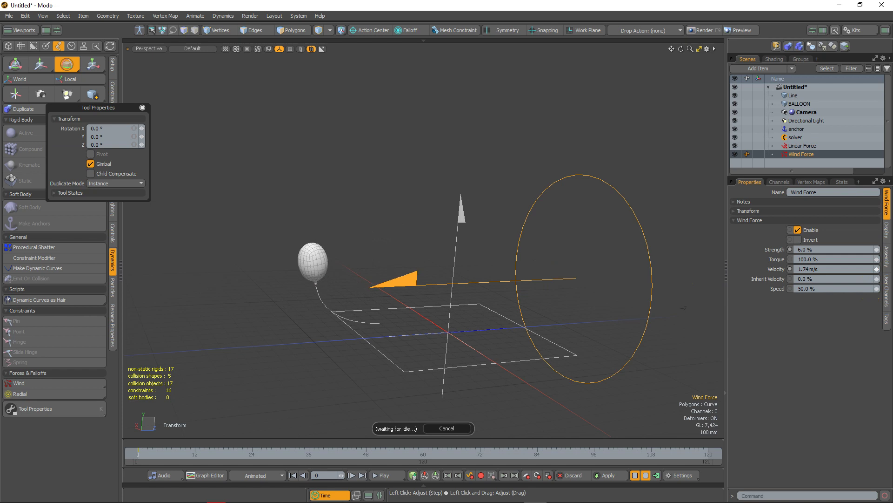
pyautogui.moveTo(892, 308); pyautogui.dragTo(516, 282)
pyautogui.keyDown('alt'); pyautogui.moveTo(543, 223); pyautogui.dragTo(517, 276); pyautogui.keyUp('alt')
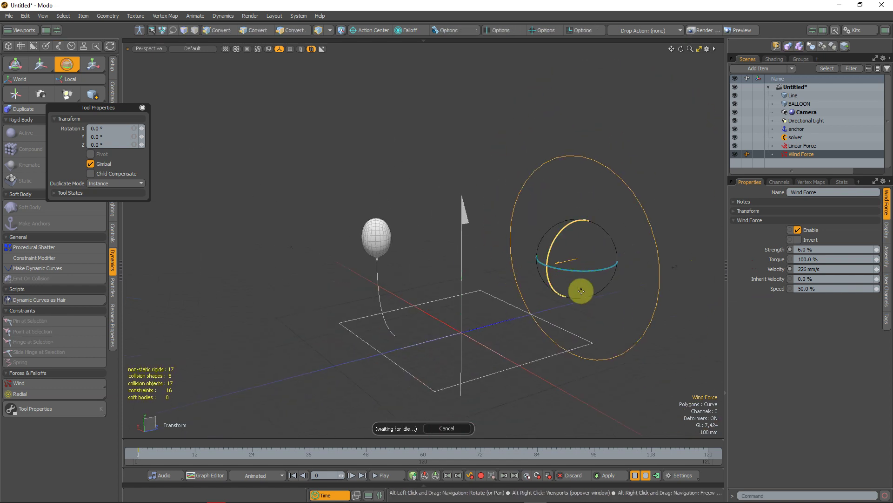
pyautogui.keyDown('alt'); pyautogui.moveTo(565, 333); pyautogui.dragTo(525, 384); pyautogui.keyUp('alt')
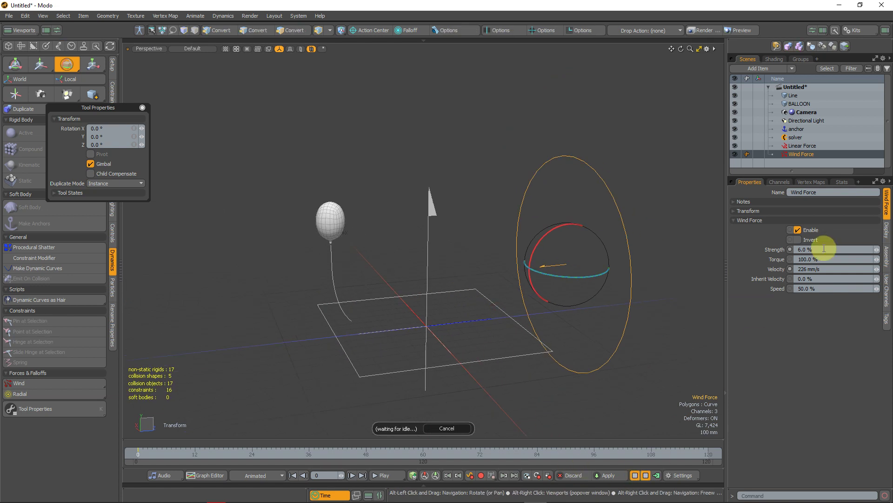